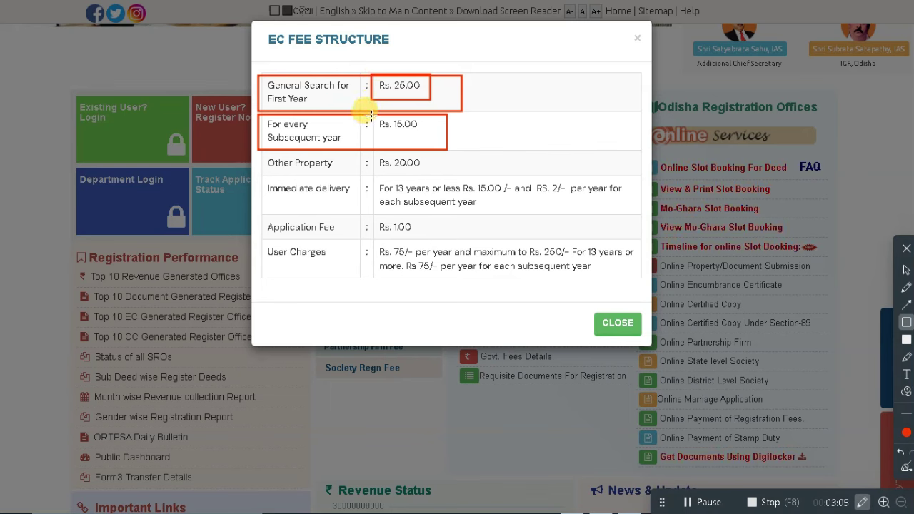
# - Outline the subsequent-year, other property, immediate delivery, application fee and user charges entries of the EC fee table in red
pyautogui.moveTo(371, 116); pyautogui.dragTo(427, 132)
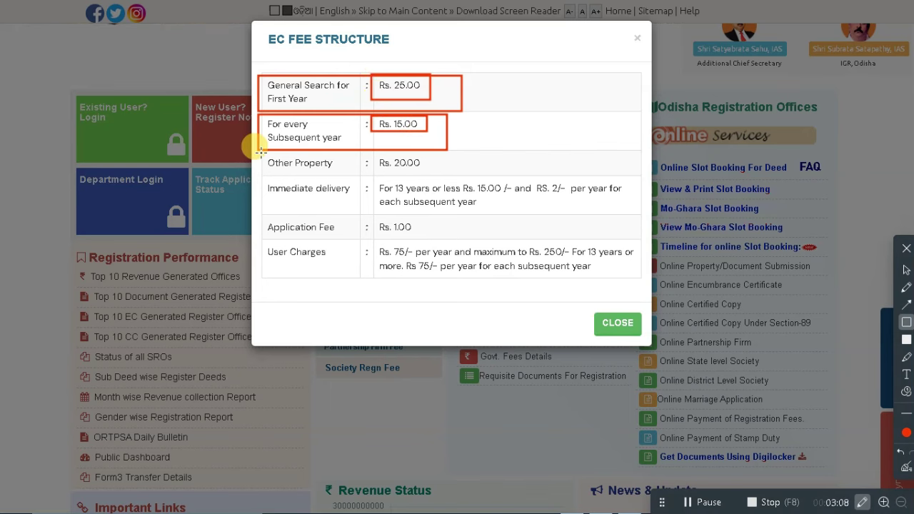
pyautogui.moveTo(261, 151)
pyautogui.mouseDown()
pyautogui.moveTo(360, 175)
pyautogui.moveTo(440, 175)
pyautogui.mouseUp()
pyautogui.moveTo(258, 177)
pyautogui.mouseDown()
pyautogui.moveTo(349, 202)
pyautogui.moveTo(394, 193)
pyautogui.moveTo(633, 220)
pyautogui.mouseUp()
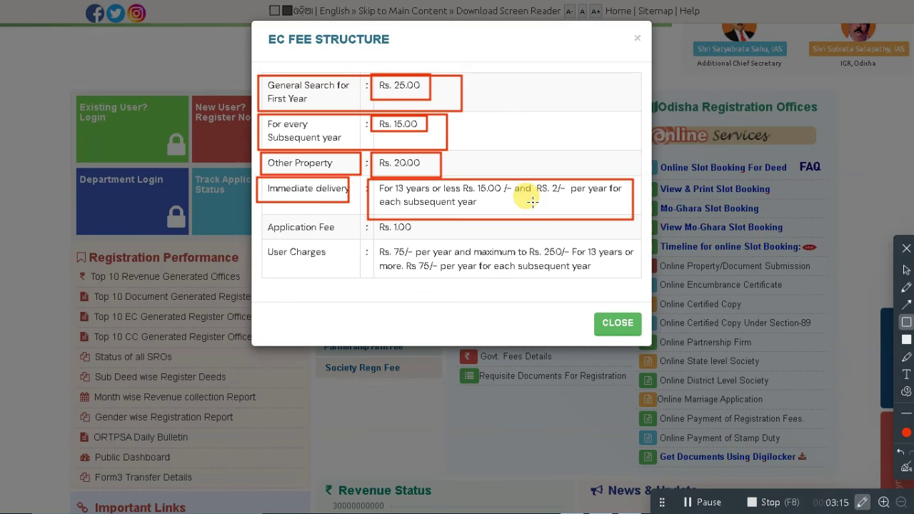
pyautogui.moveTo(525, 178); pyautogui.dragTo(620, 209)
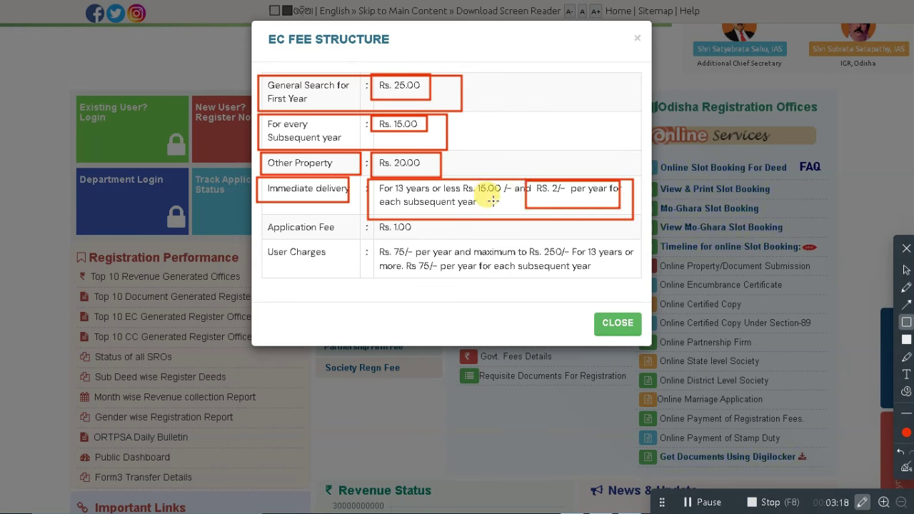
pyautogui.moveTo(356, 218); pyautogui.dragTo(431, 240)
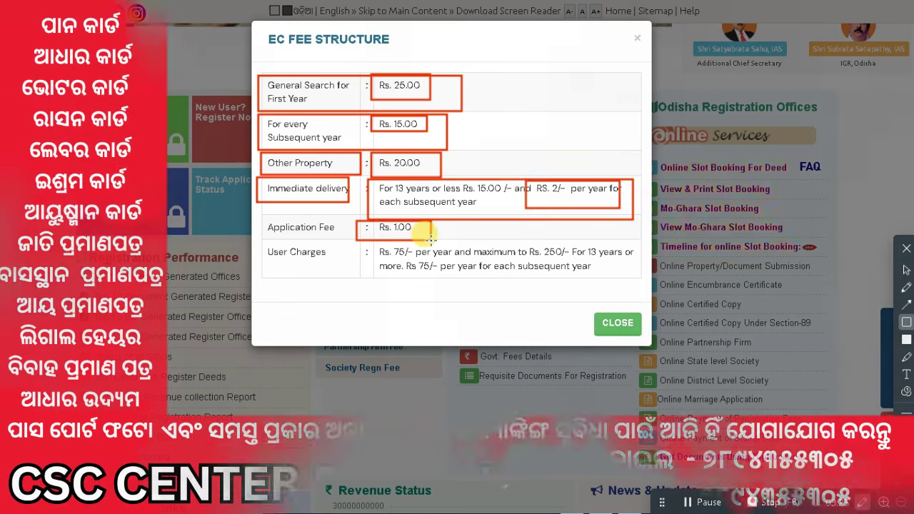
pyautogui.moveTo(262, 240)
pyautogui.mouseDown()
pyautogui.moveTo(329, 262)
pyautogui.moveTo(574, 260)
pyautogui.moveTo(607, 247)
pyautogui.moveTo(629, 259)
pyautogui.mouseUp()
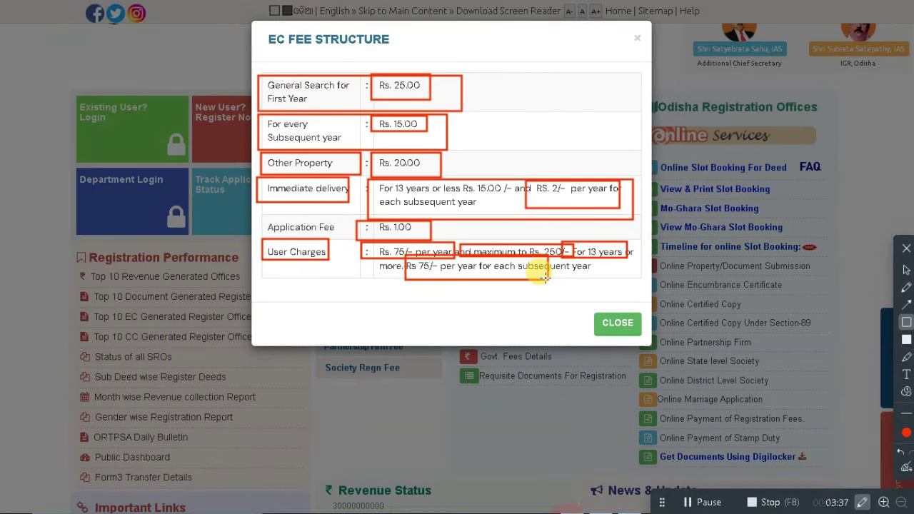
# - Undo all red outlines on the EC fee table, leave annotation mode and close the fee structure window
pyautogui.hotkey('ctrl', 'z')
pyautogui.hotkey('ctrl', 'z')
pyautogui.hotkey('ctrl', 'z')
pyautogui.hotkey('ctrl', 'z')
pyautogui.hotkey('ctrl', 'z')
pyautogui.hotkey('ctrl', 'z')
pyautogui.hotkey('ctrl', 'z')
pyautogui.hotkey('ctrl', 'z')
pyautogui.hotkey('ctrl', 'z')
pyautogui.hotkey('ctrl', 'z')
pyautogui.hotkey('ctrl', 'z')
pyautogui.hotkey('ctrl', 'z')
pyautogui.hotkey('ctrl', 'z')
pyautogui.hotkey('ctrl', 'z')
pyautogui.hotkey('ctrl', 'z')
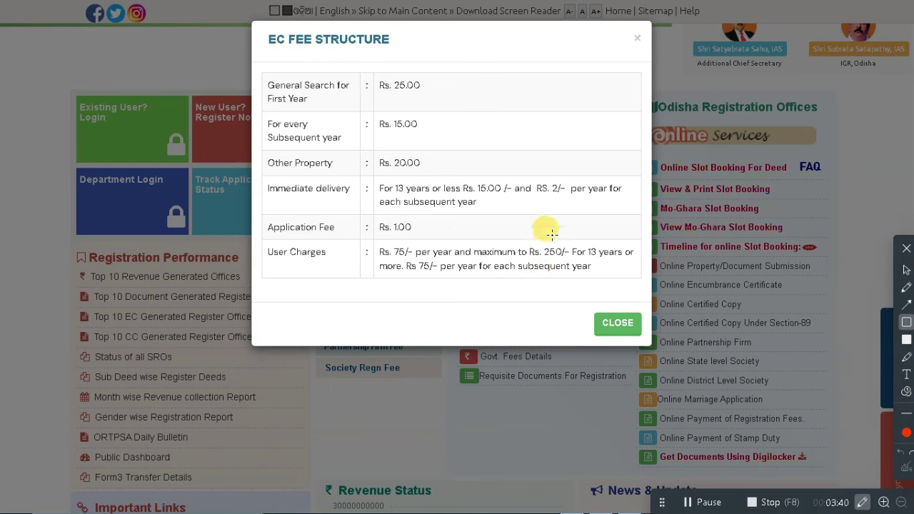
pyautogui.click(861, 502)
pyautogui.click(615, 325)
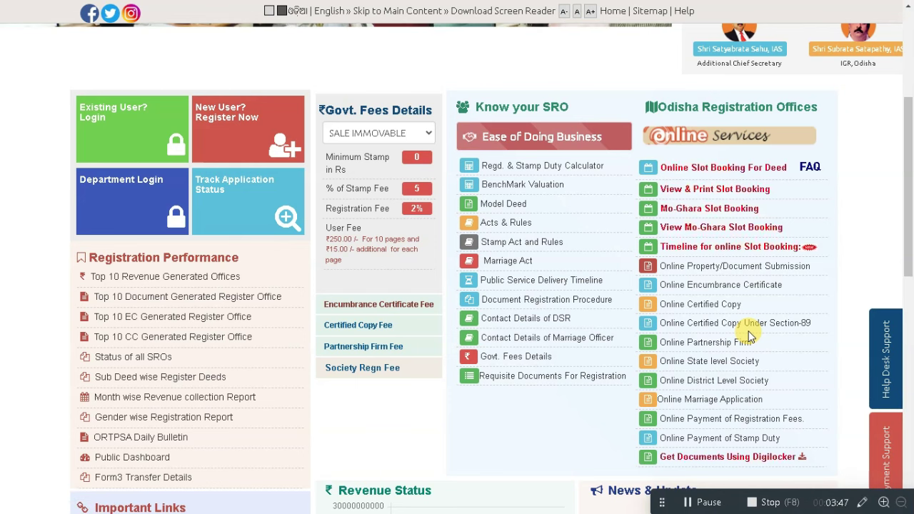
# - Show the Online Encumbrance Certificate service options and outline each one in red
pyautogui.click(723, 286)
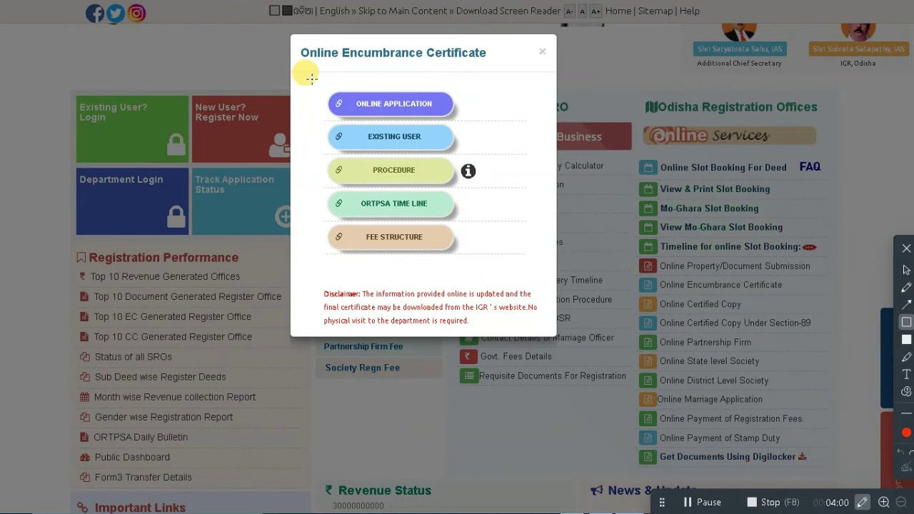
pyautogui.moveTo(311, 79)
pyautogui.mouseDown()
pyautogui.moveTo(387, 180)
pyautogui.moveTo(519, 270)
pyautogui.mouseUp()
pyautogui.moveTo(318, 90); pyautogui.dragTo(475, 119)
pyautogui.moveTo(313, 118); pyautogui.dragTo(475, 150)
pyautogui.moveTo(317, 146); pyautogui.dragTo(494, 188)
pyautogui.moveTo(323, 185); pyautogui.dragTo(512, 223)
pyautogui.moveTo(308, 212); pyautogui.dragTo(511, 265)
# - Undo the red outlines around the encumbrance certificate options and view the service's ORTPSA time line
pyautogui.hotkey('ctrl', 'z')
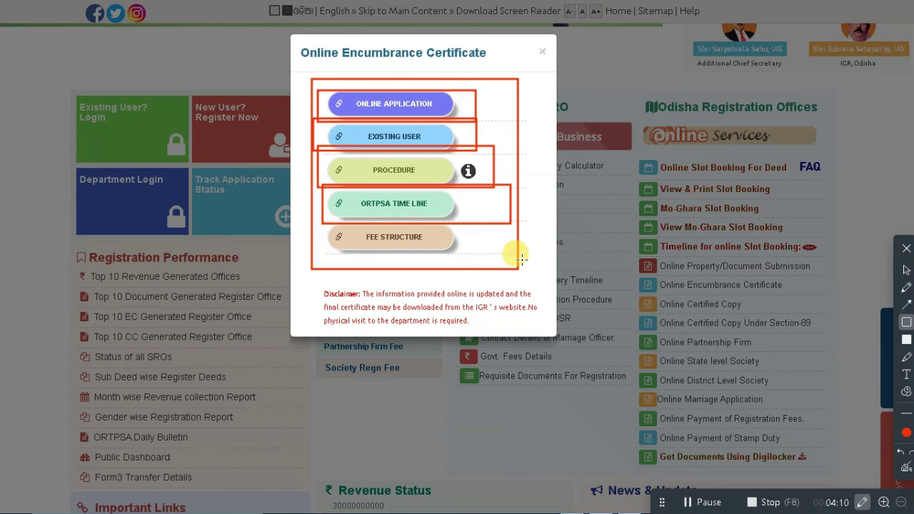
pyautogui.hotkey('ctrl', 'z')
pyautogui.hotkey('ctrl', 'z')
pyautogui.hotkey('ctrl', 'z')
pyautogui.hotkey('ctrl', 'z')
pyautogui.hotkey('ctrl', 'z')
pyautogui.click(862, 502)
pyautogui.click(394, 202)
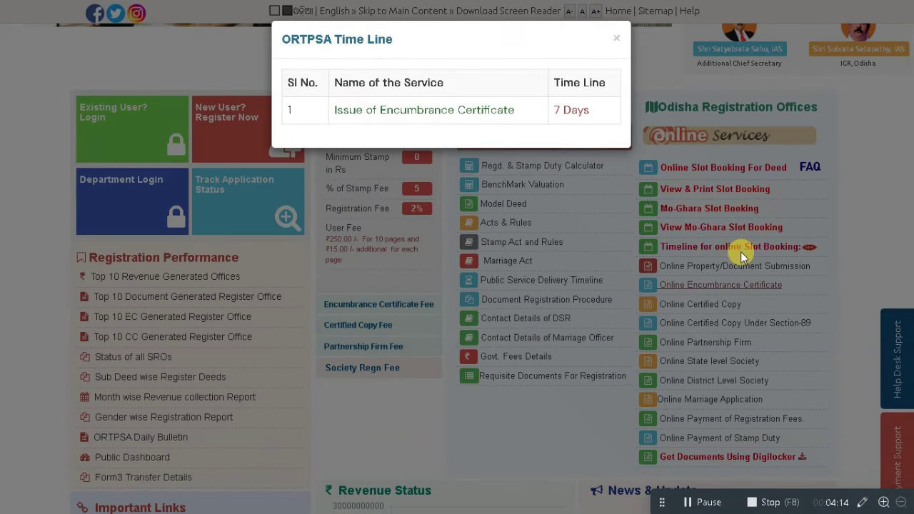
# - Outline the encumbrance certificate service and its issue time in red, then clear the marks and close the time line
pyautogui.click(862, 502)
pyautogui.moveTo(319, 97); pyautogui.dragTo(533, 124)
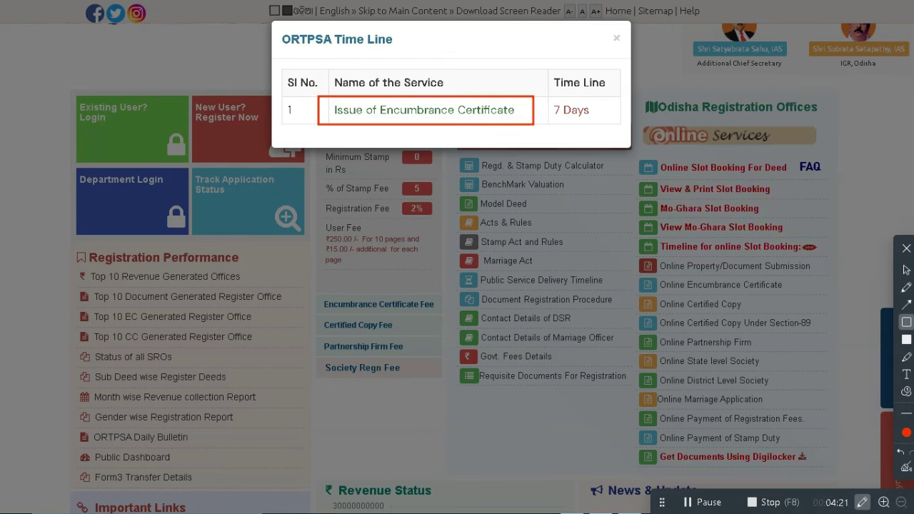
pyautogui.moveTo(546, 98); pyautogui.dragTo(615, 121)
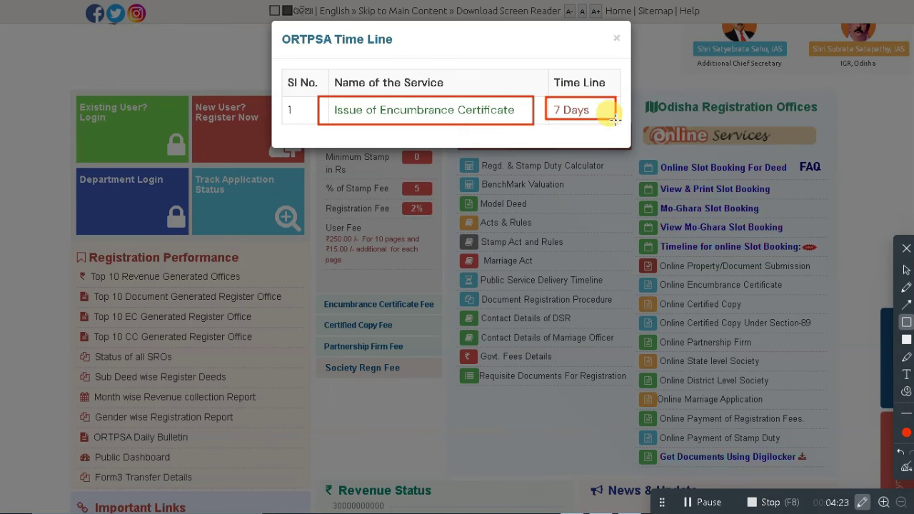
pyautogui.press('Escape')
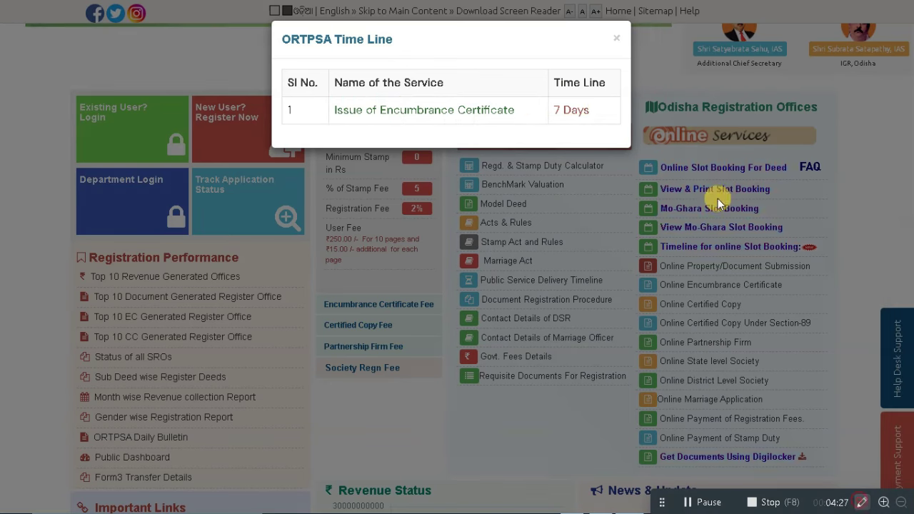
pyautogui.click(617, 40)
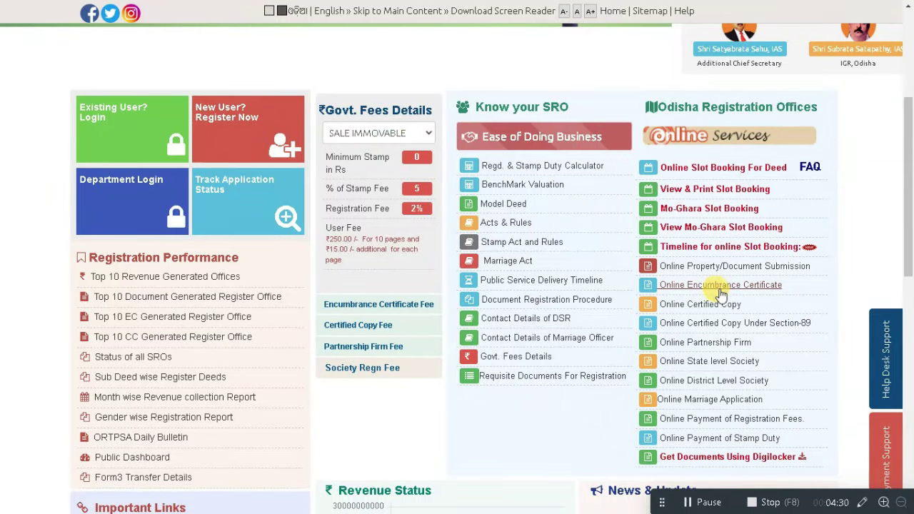
# - Open the online application's new user registration form for the encumbrance certificate service and examine its required fields
pyautogui.click(720, 286)
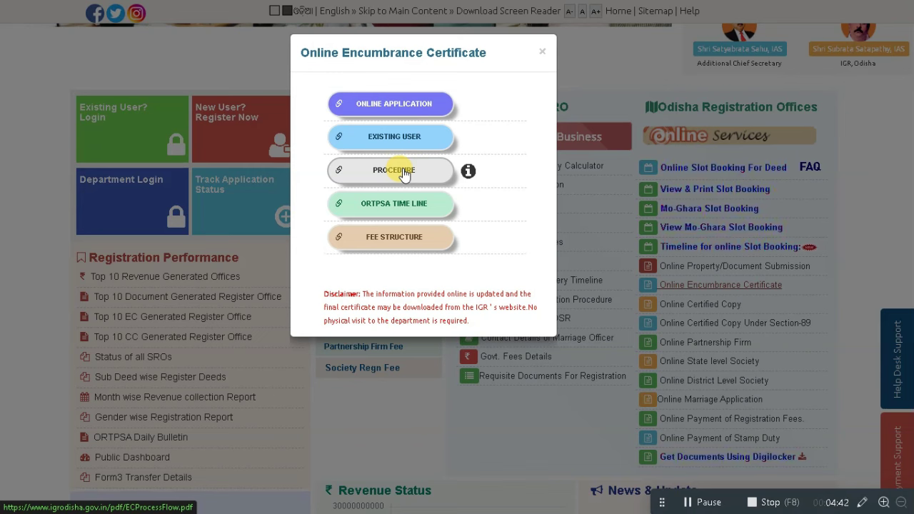
pyautogui.click(415, 104)
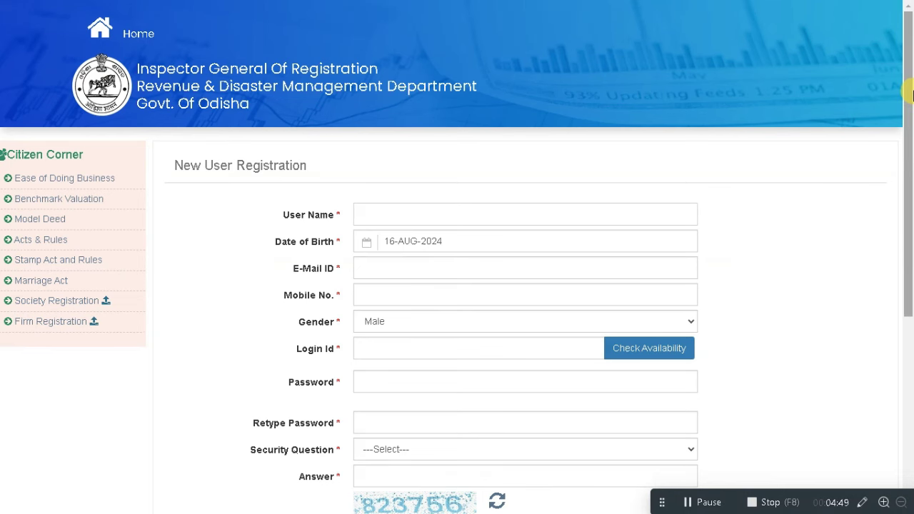
pyautogui.scroll(-2, 908, 93)
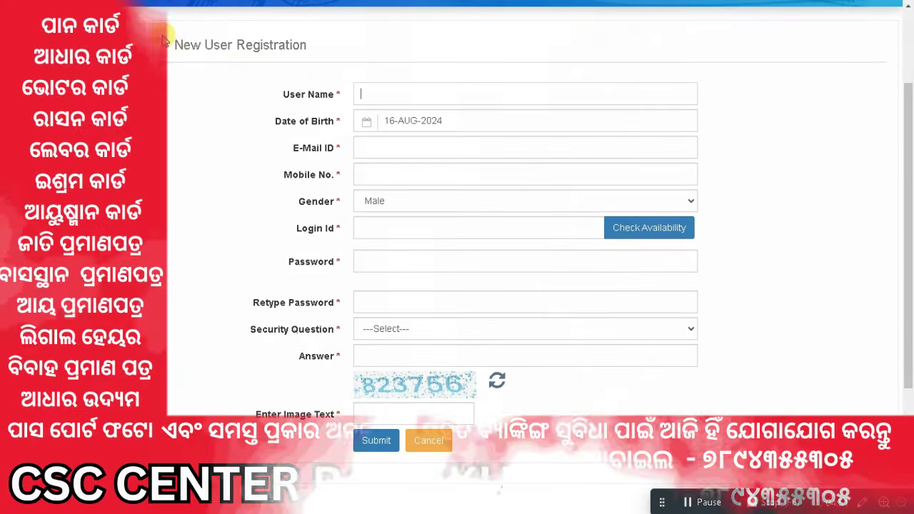
pyautogui.moveTo(171, 44); pyautogui.dragTo(303, 42)
pyautogui.click(311, 49)
pyautogui.scroll(1, 336, 55)
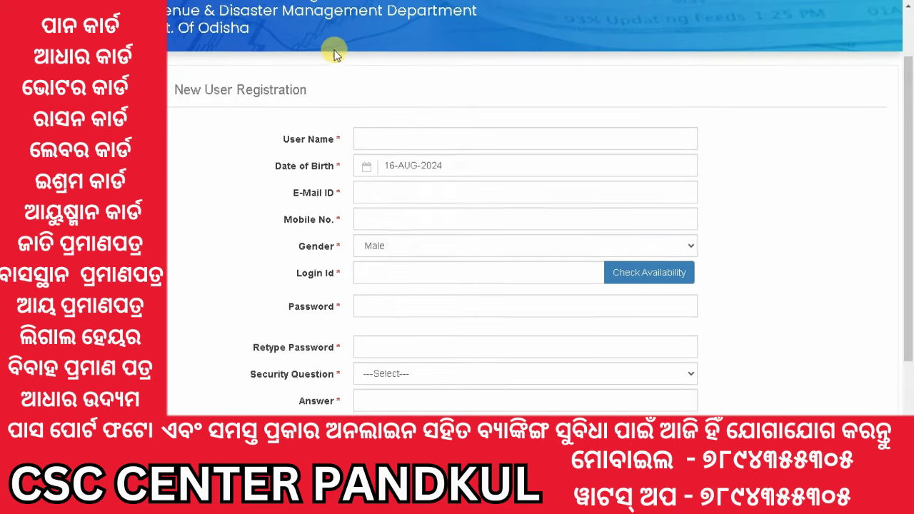
pyautogui.scroll(2, 335, 53)
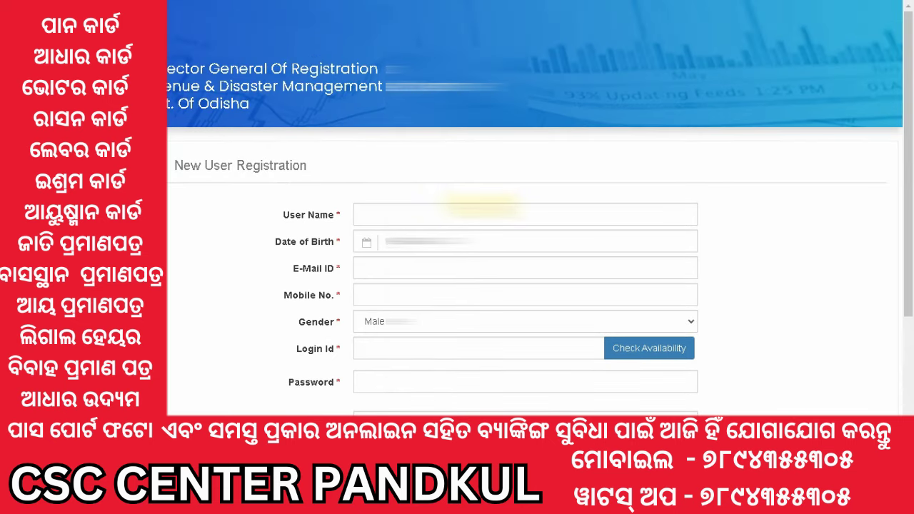
pyautogui.scroll(-4, 482, 206)
pyautogui.click(414, 57)
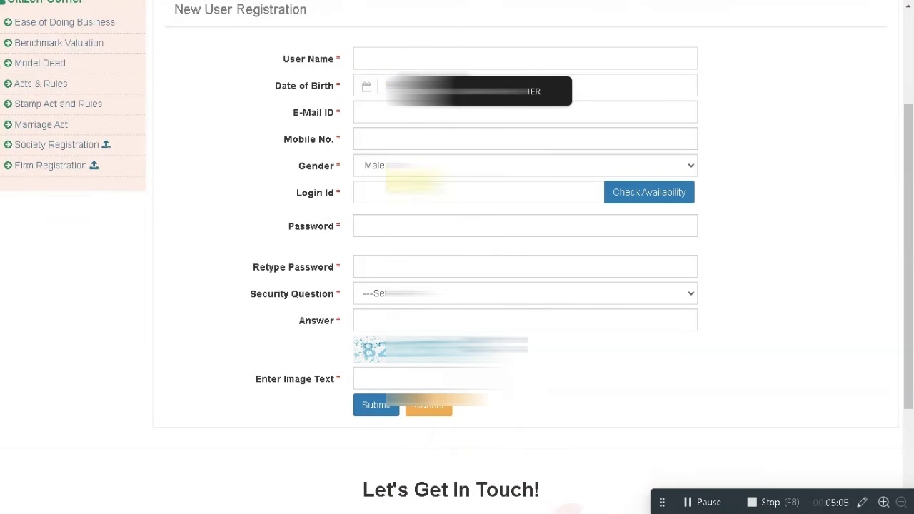
pyautogui.click(439, 191)
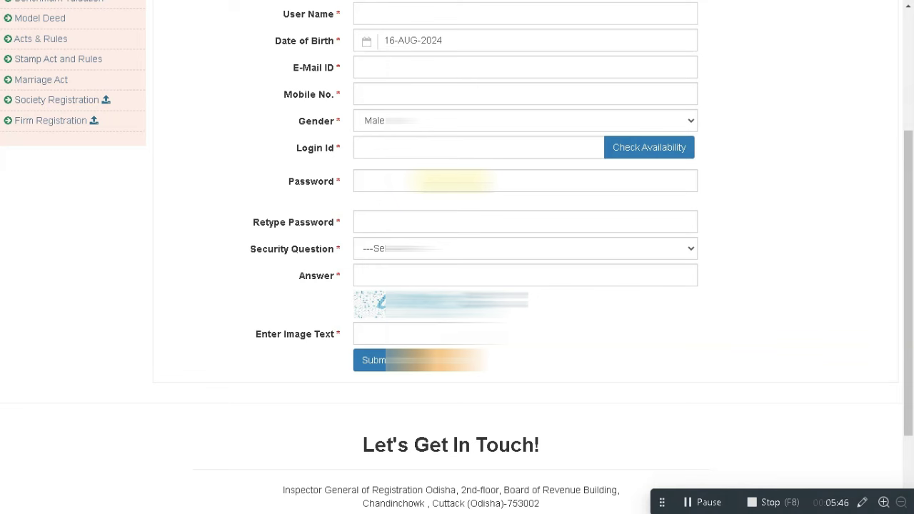
# - Set the registration form's security question to Birth Date and check the answer and image text fields
pyautogui.click(439, 248)
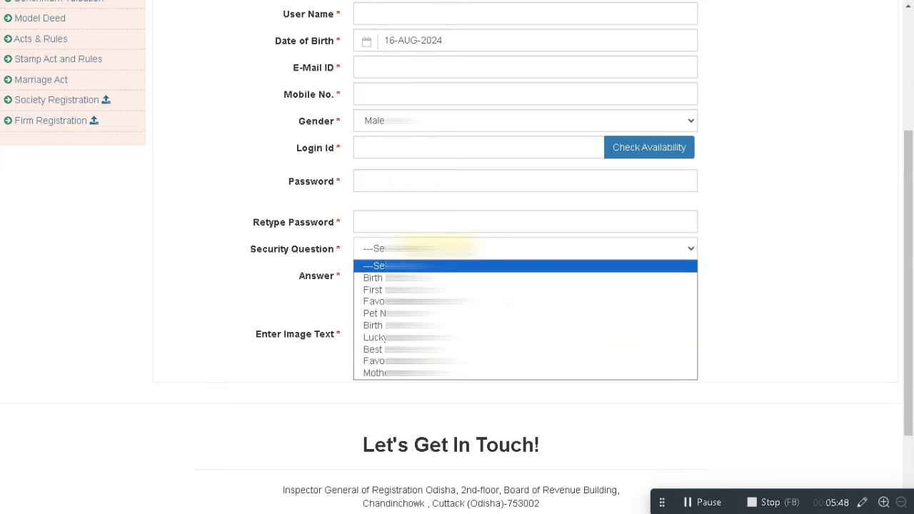
pyautogui.click(412, 278)
pyautogui.click(463, 278)
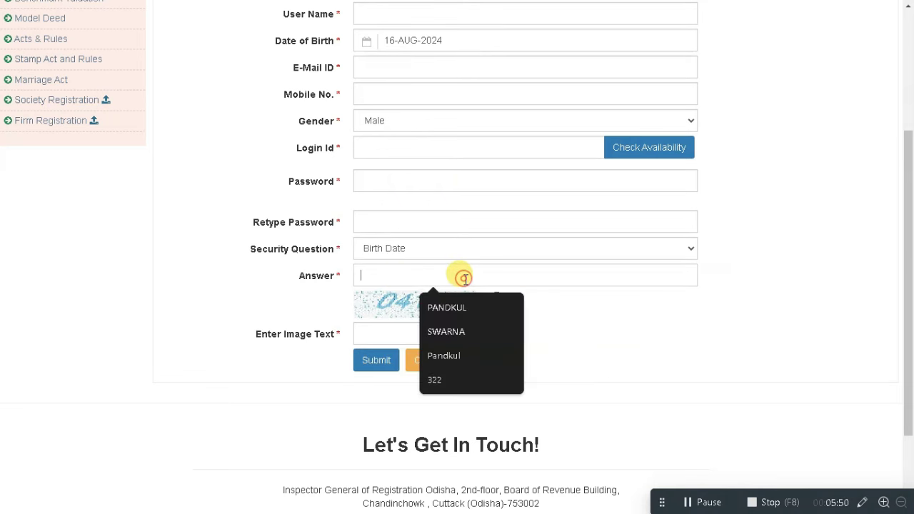
pyautogui.click(381, 333)
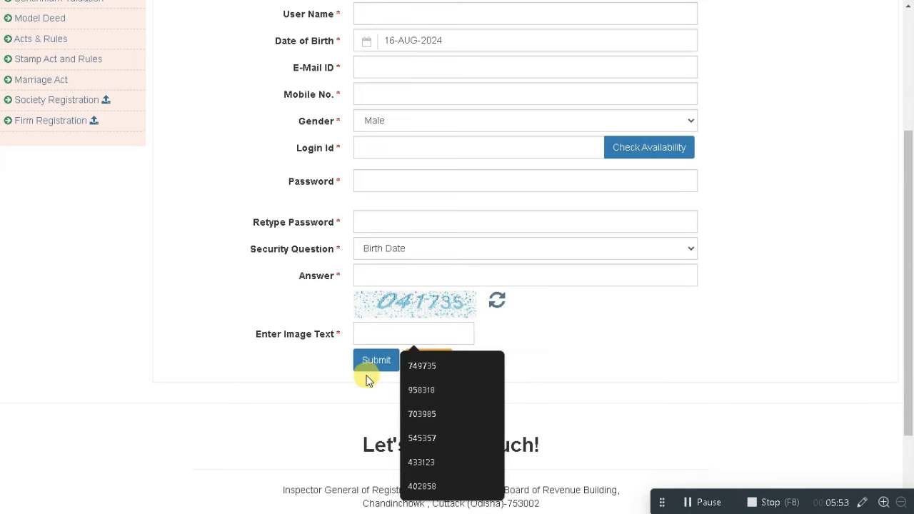
pyautogui.click(707, 360)
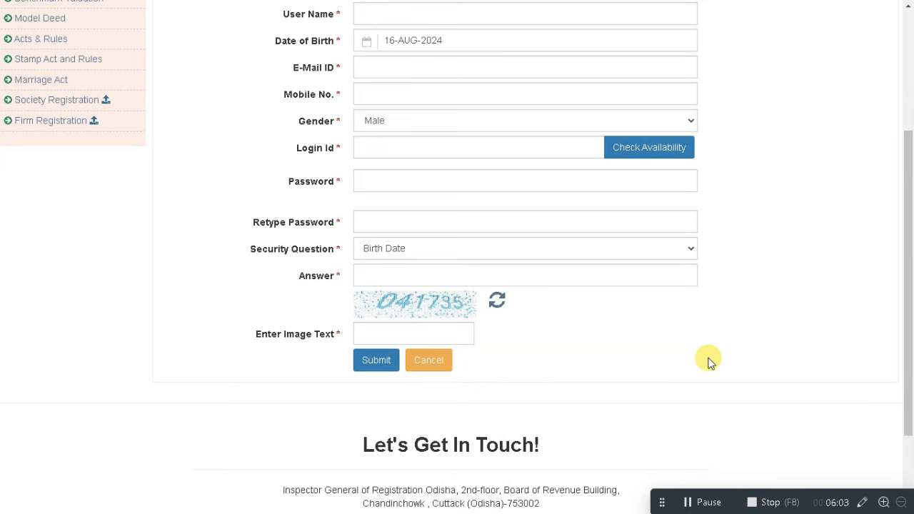
pyautogui.scroll(3, 707, 359)
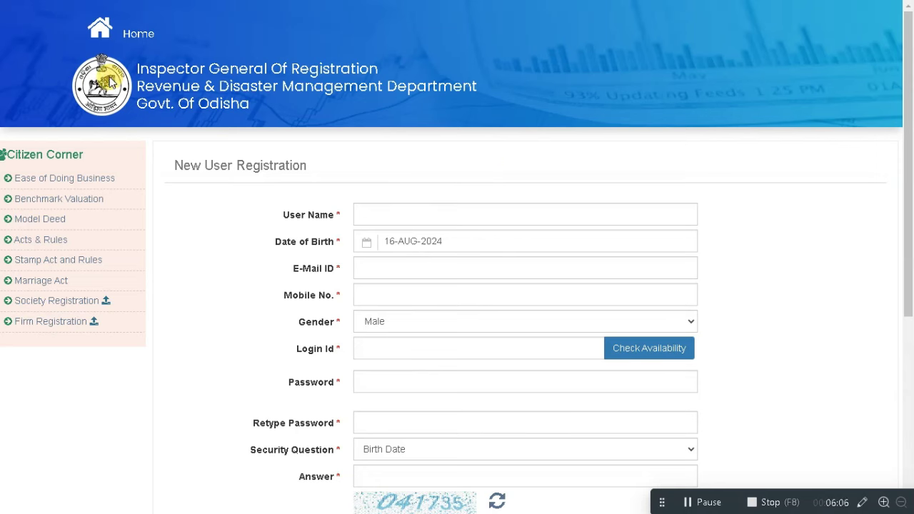
# - Return to the site's home page and enter the Online Encumbrance Certificate service as an existing user
pyautogui.click(100, 27)
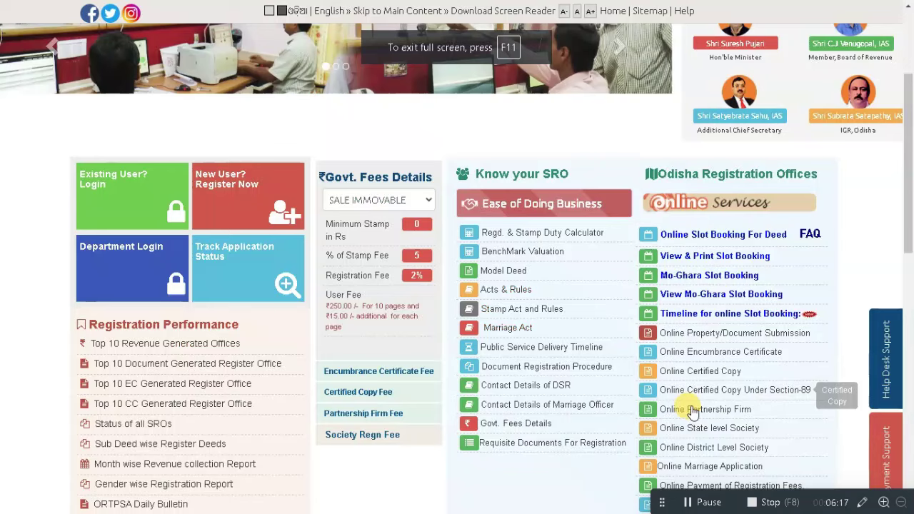
pyautogui.click(709, 353)
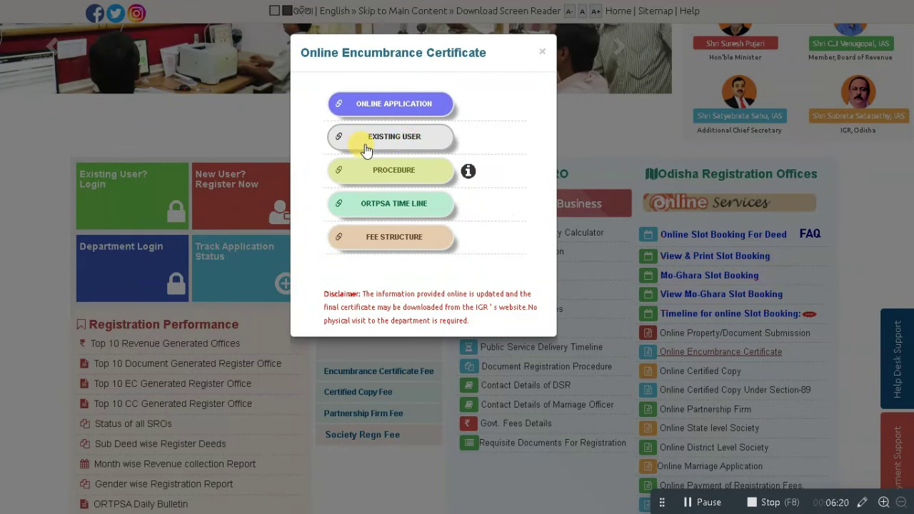
pyautogui.click(409, 140)
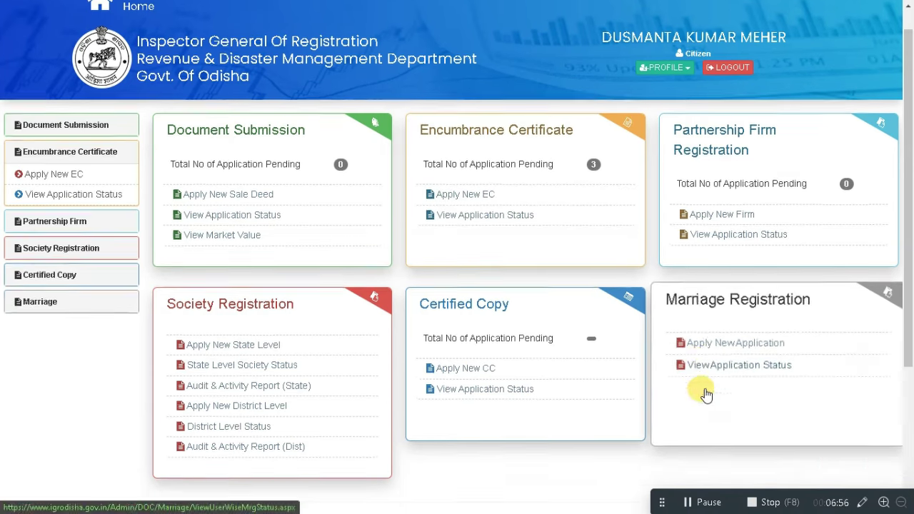
# - Outline the Encumbrance Certificate card and its two links on the citizen dashboard in red, then clear the marks
pyautogui.scroll(-1, 700, 390)
pyautogui.click(862, 502)
pyautogui.moveTo(401, 96)
pyautogui.mouseDown()
pyautogui.moveTo(710, 260)
pyautogui.moveTo(643, 236)
pyautogui.mouseUp()
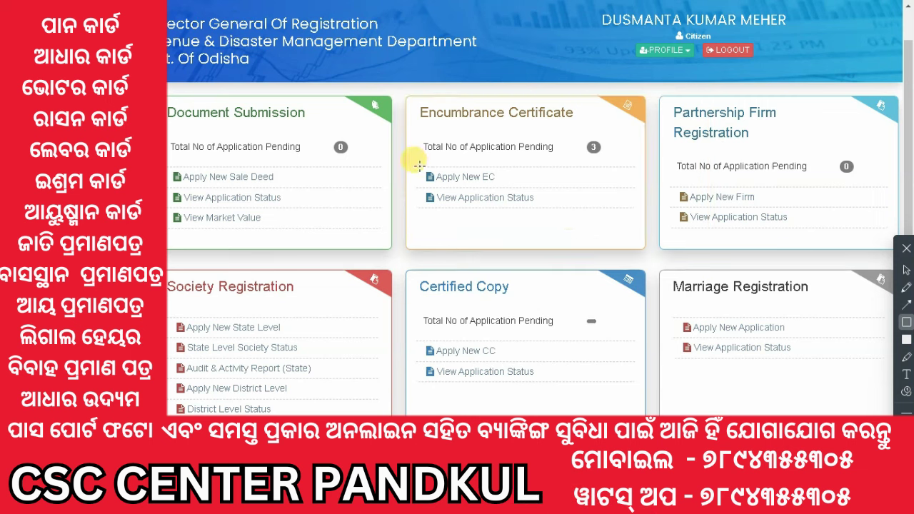
pyautogui.moveTo(420, 170); pyautogui.dragTo(523, 184)
pyautogui.moveTo(425, 188); pyautogui.dragTo(535, 210)
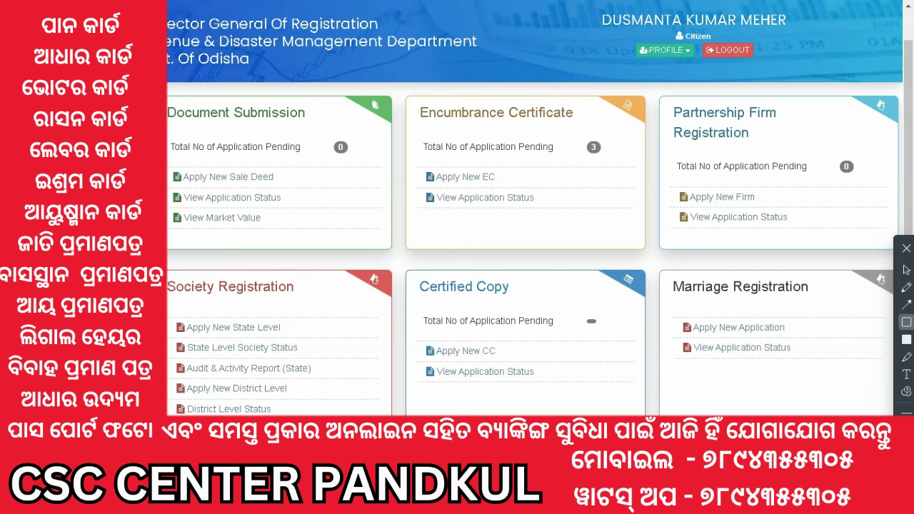
pyautogui.press('Escape')
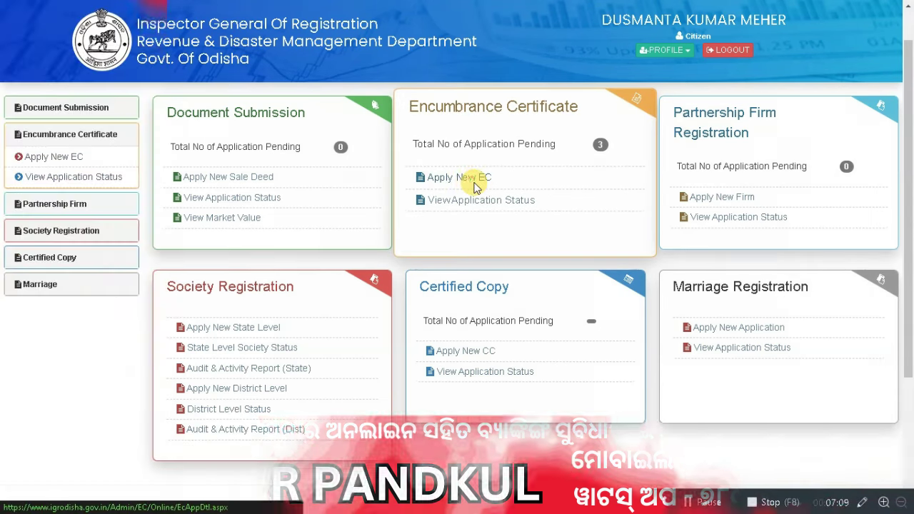
# - Start a new EC application and enter the applicant's name in the applicant details
pyautogui.click(475, 184)
pyautogui.scroll(-2, 467, 181)
pyautogui.scroll(2, 911, 132)
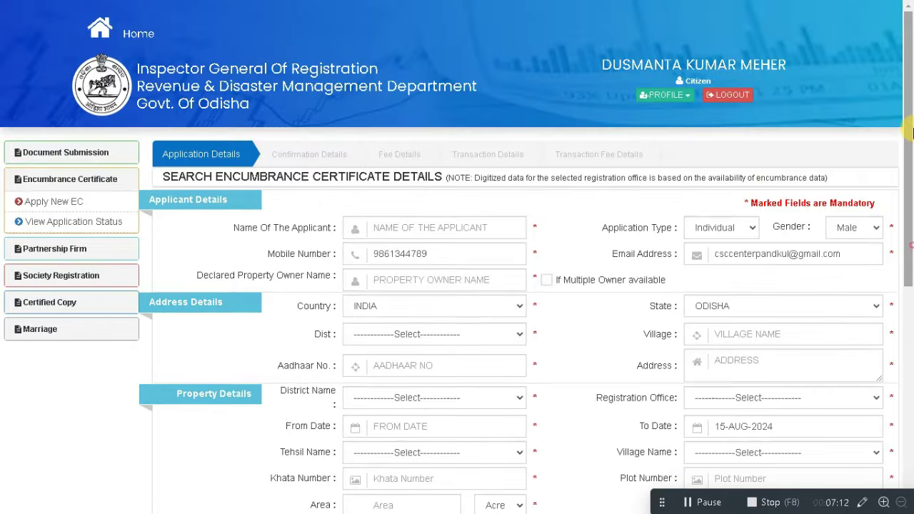
pyautogui.scroll(-2, 911, 132)
pyautogui.click(464, 80)
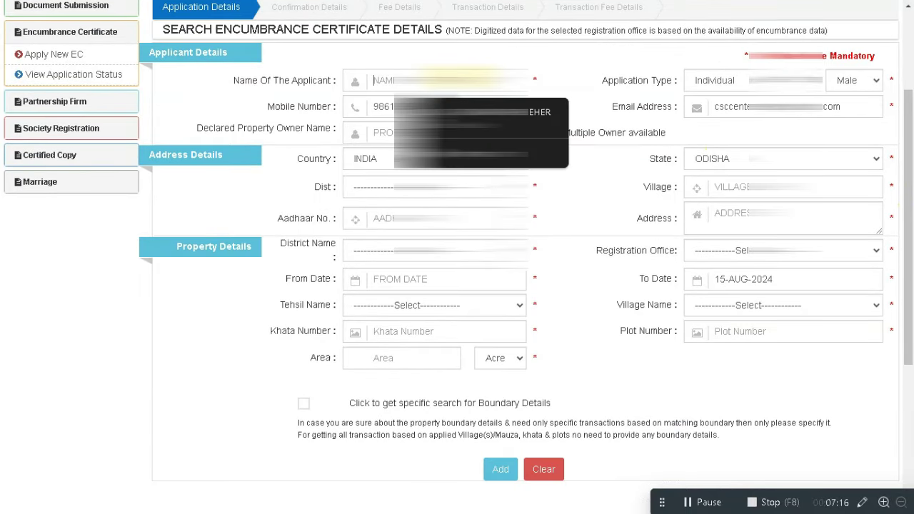
pyautogui.write('DUS')
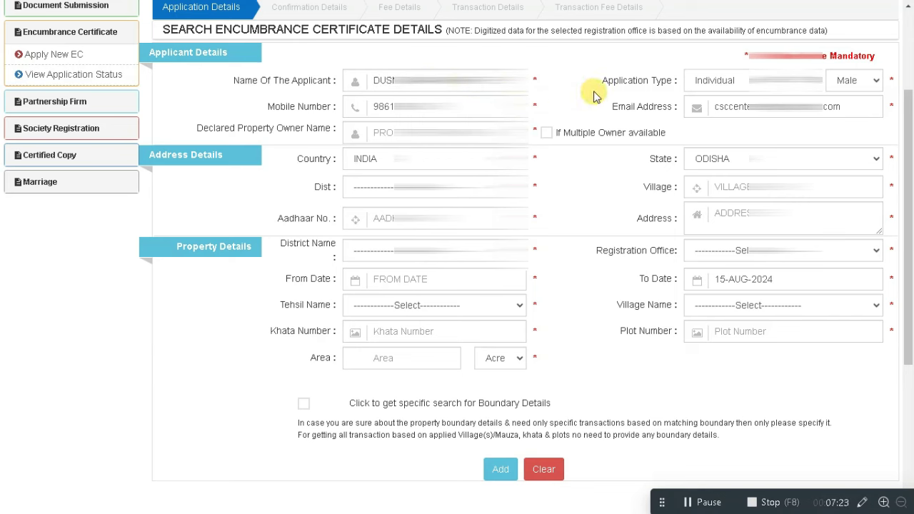
# - Replace the applicant's mobile number and enter the declared property owner's name, keeping the application type Individual and the gender Male
pyautogui.click(732, 83)
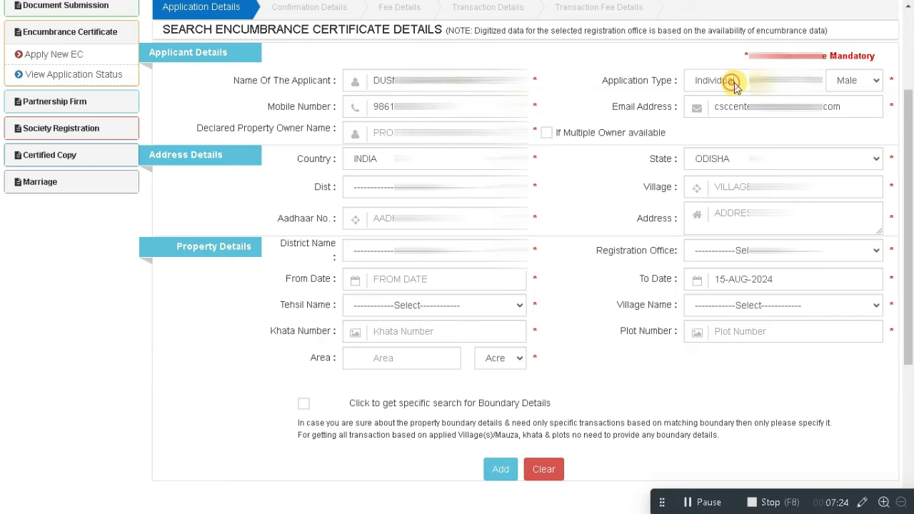
pyautogui.click(845, 80)
pyautogui.click(844, 81)
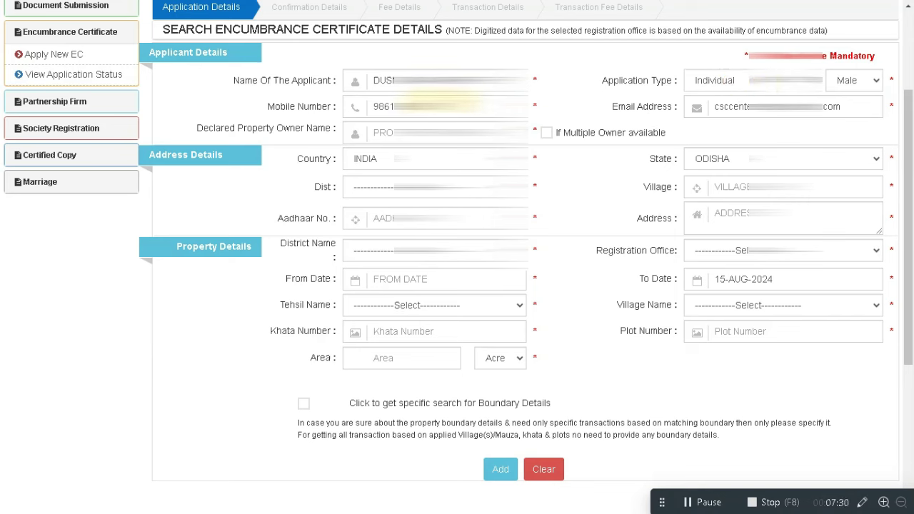
pyautogui.moveTo(461, 105); pyautogui.dragTo(358, 106)
pyautogui.press('BackSpace')
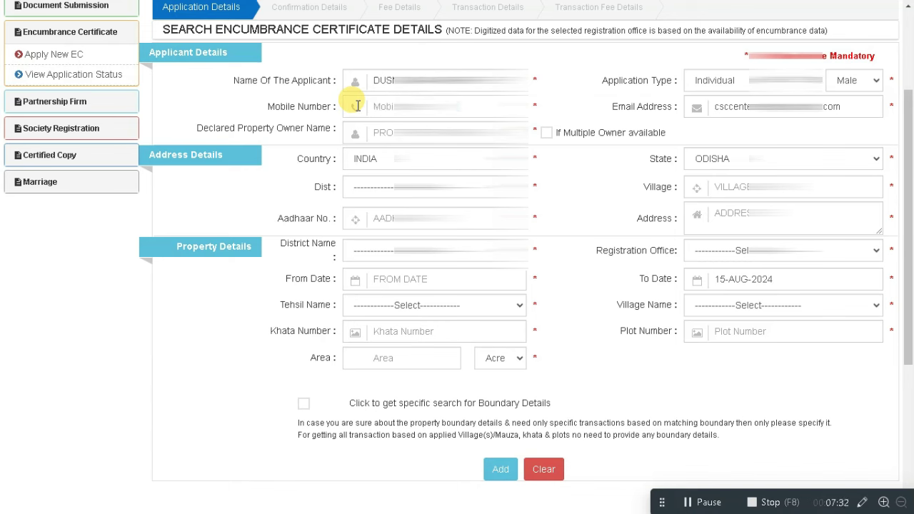
pyautogui.write('7894')
pyautogui.click(473, 127)
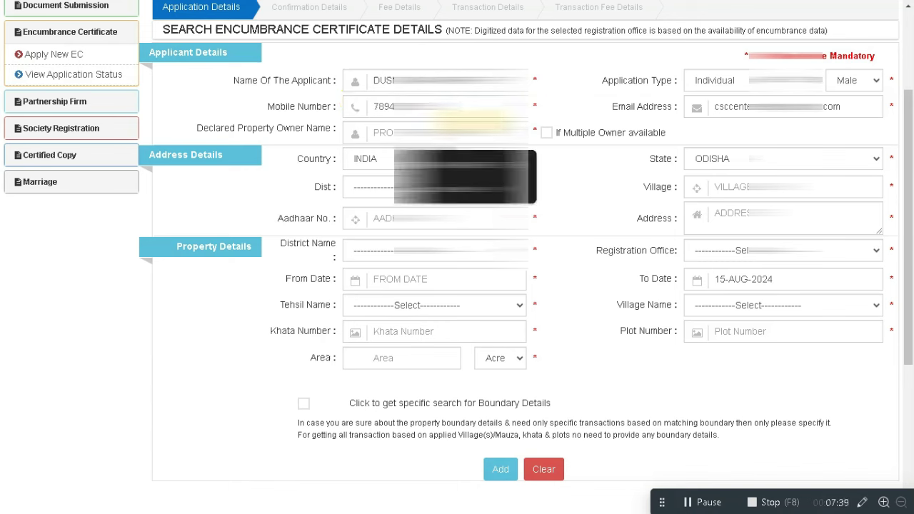
pyautogui.write('PANC')
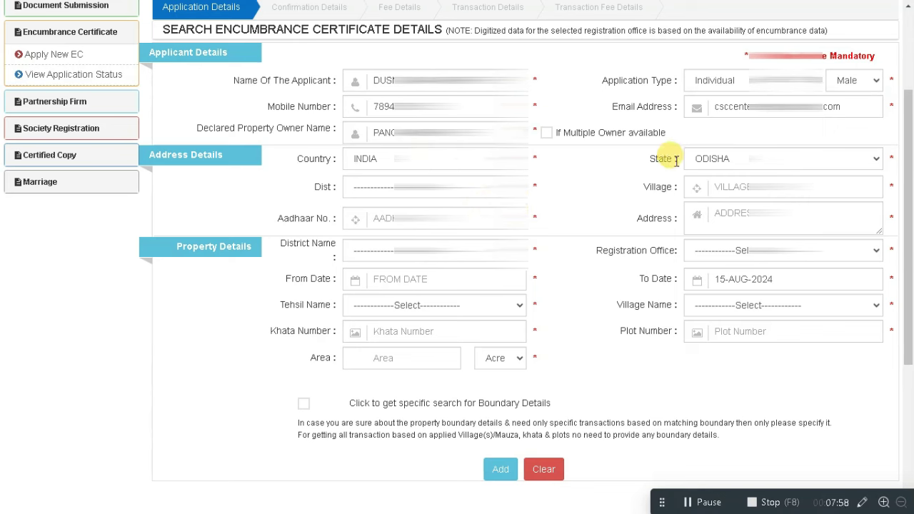
# - Fill in the address details with district KALAHANDI, the applicant's village, Aadhaar number and full address
pyautogui.click(392, 184)
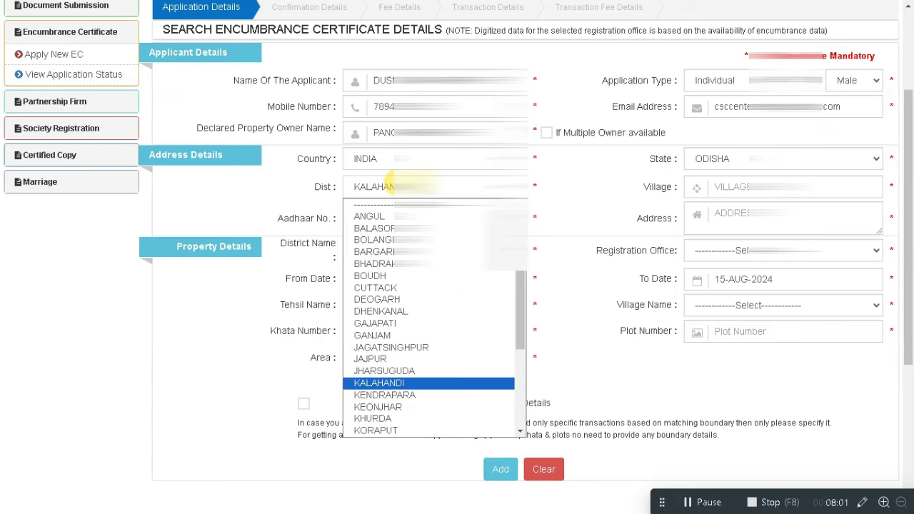
pyautogui.click(400, 437)
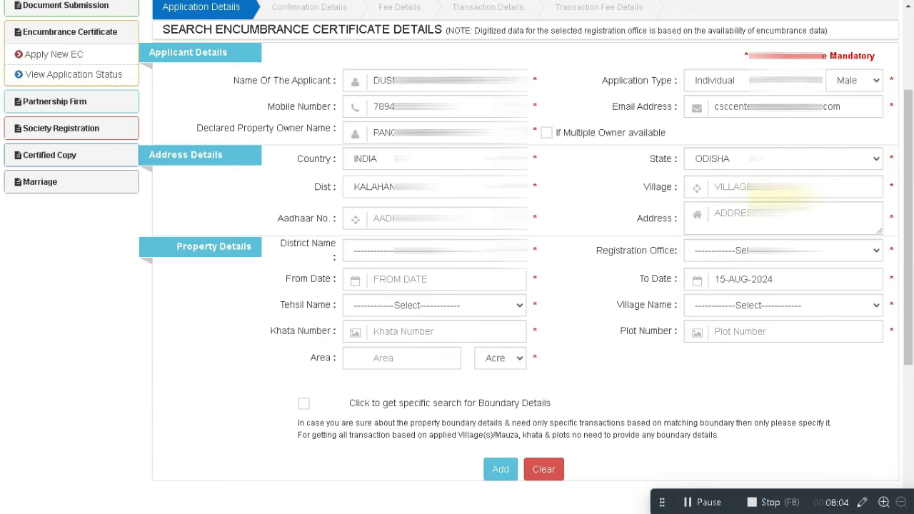
pyautogui.click(782, 175)
pyautogui.click(432, 218)
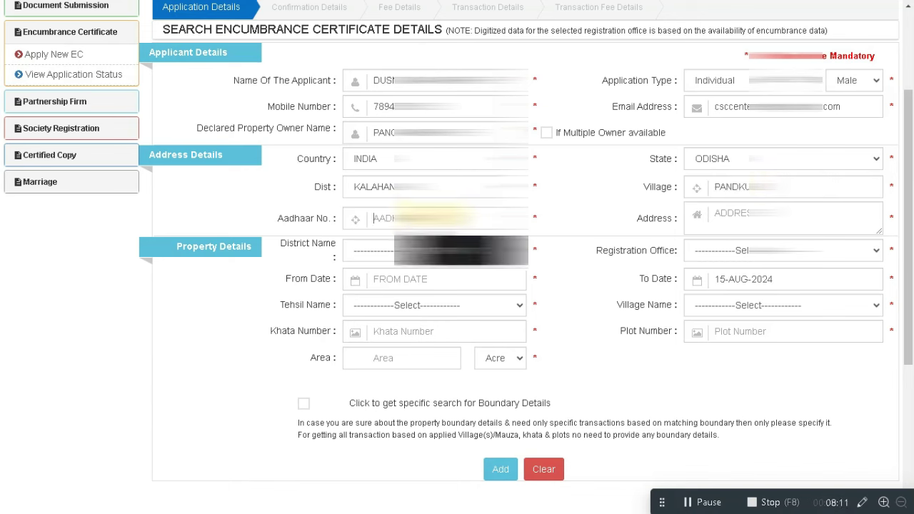
pyautogui.click(786, 210)
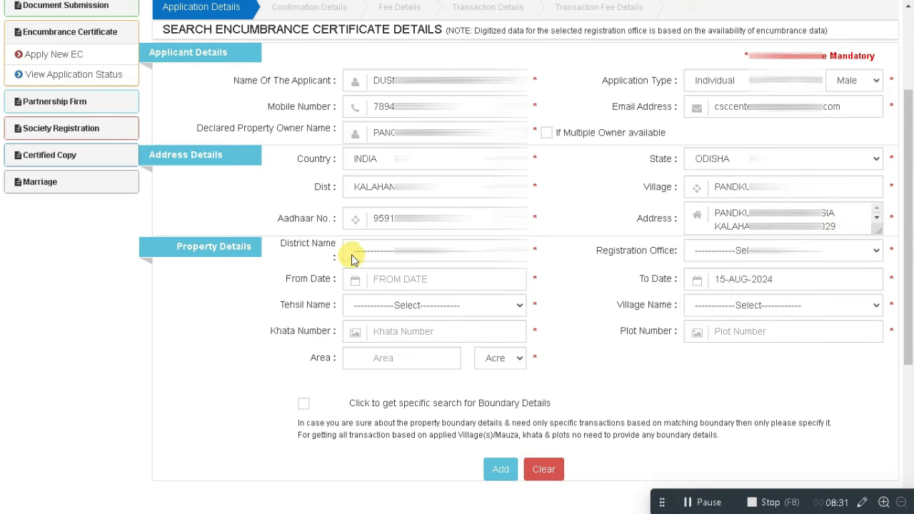
# - Set the property's district to KALAHANDI, the registration office to GOLAMUNDA and the from date to 01-APR-2023
pyautogui.click(391, 250)
pyautogui.click(392, 251)
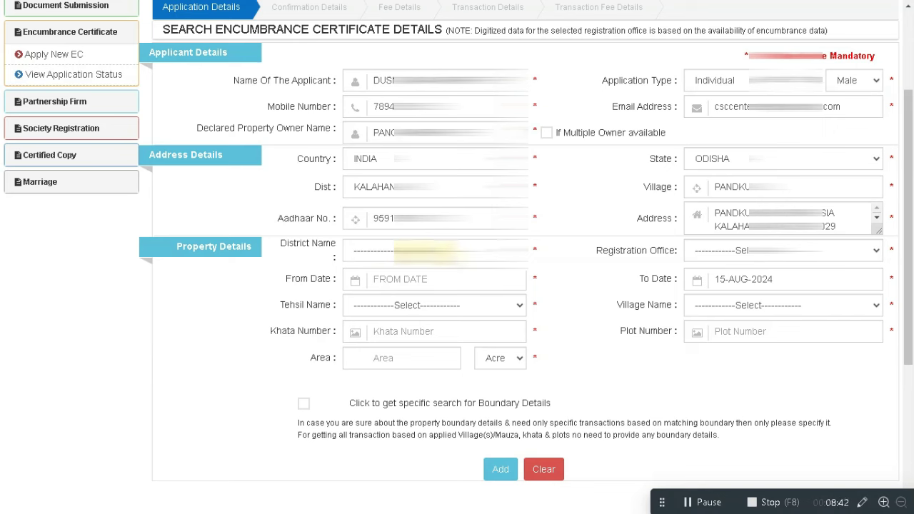
pyautogui.click(427, 251)
pyautogui.press('k')
pyautogui.press('Return')
pyautogui.click(798, 251)
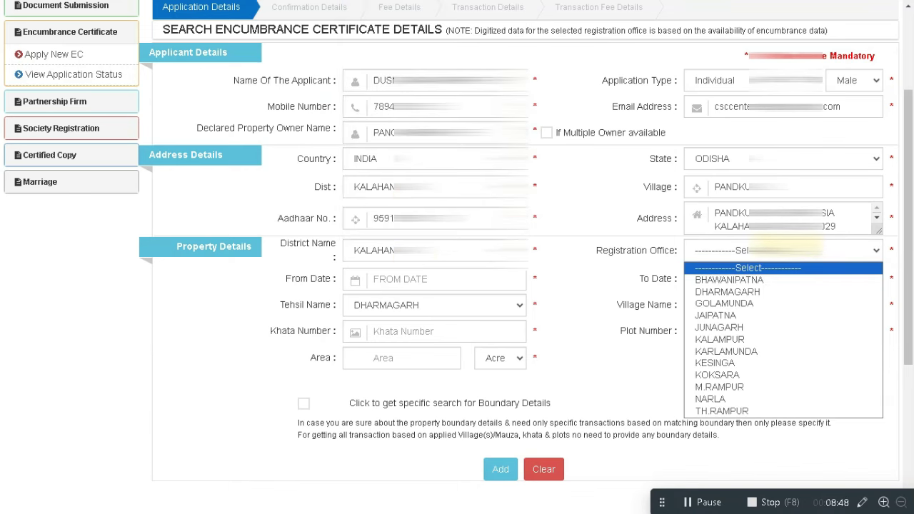
pyautogui.click(735, 304)
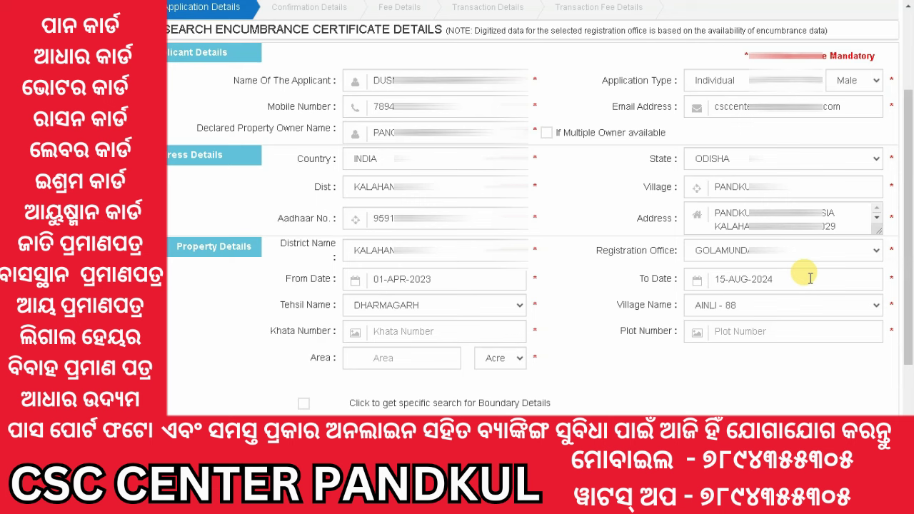
# - Set the property's tehsil to GOLAMUNDA and its village to PANDAKUL - 22
pyautogui.click(435, 307)
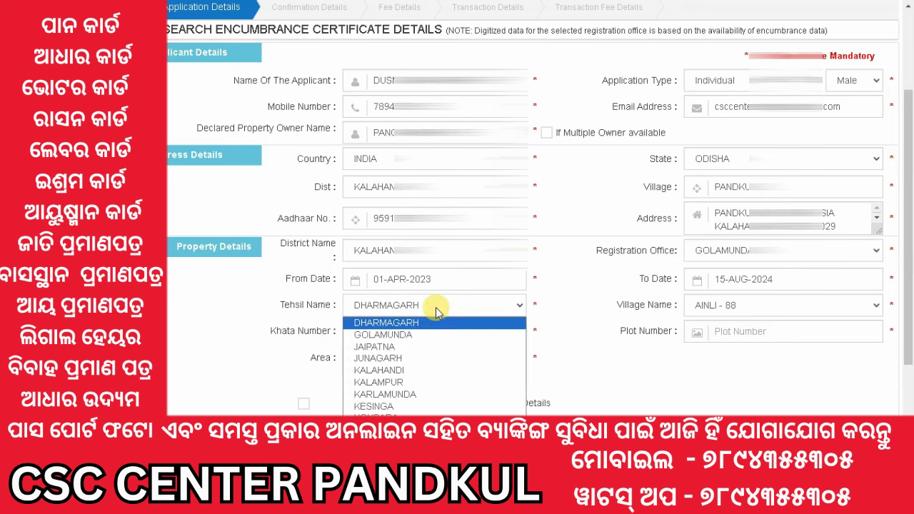
pyautogui.click(382, 334)
pyautogui.click(812, 306)
pyautogui.press('p')
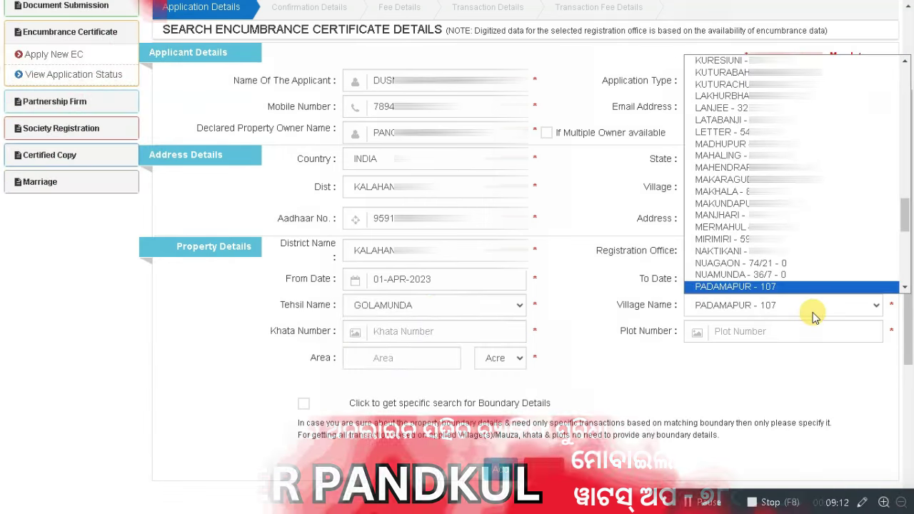
# - Enter khata number 86, plot number 635 and an area of 0.52 acre, and add the property to the application
pyautogui.click(414, 331)
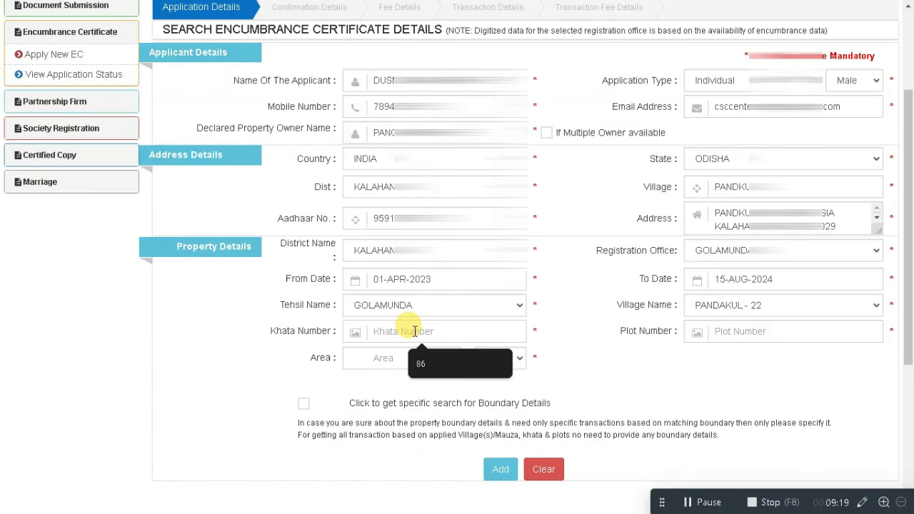
pyautogui.write('8')
pyautogui.write('6635')
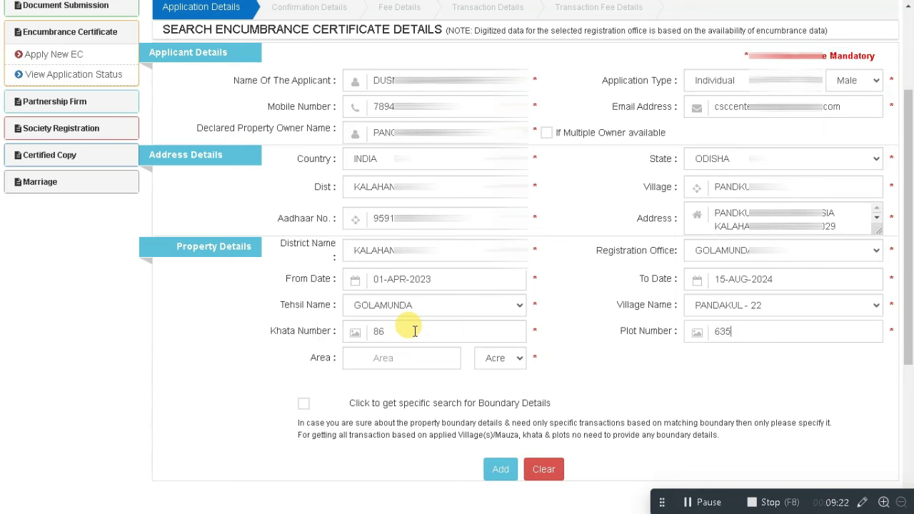
pyautogui.press('Tab')
pyautogui.write('0.52')
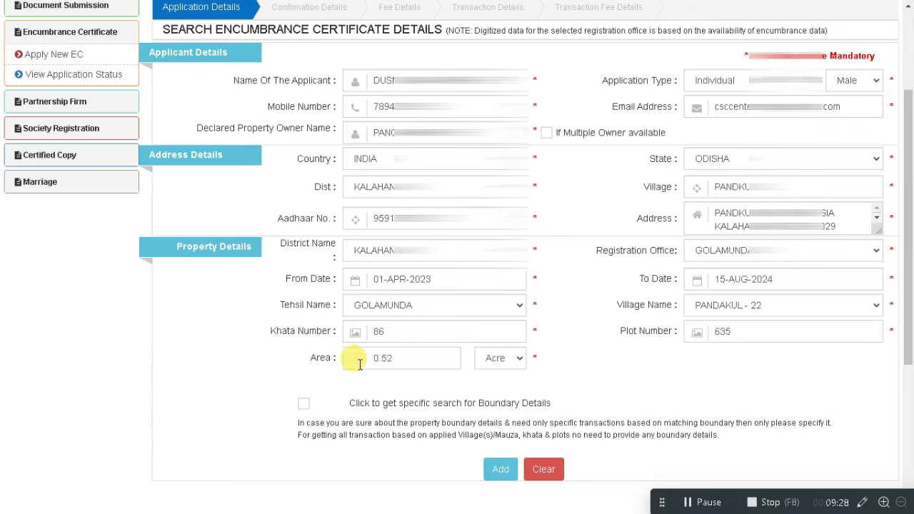
pyautogui.click(500, 471)
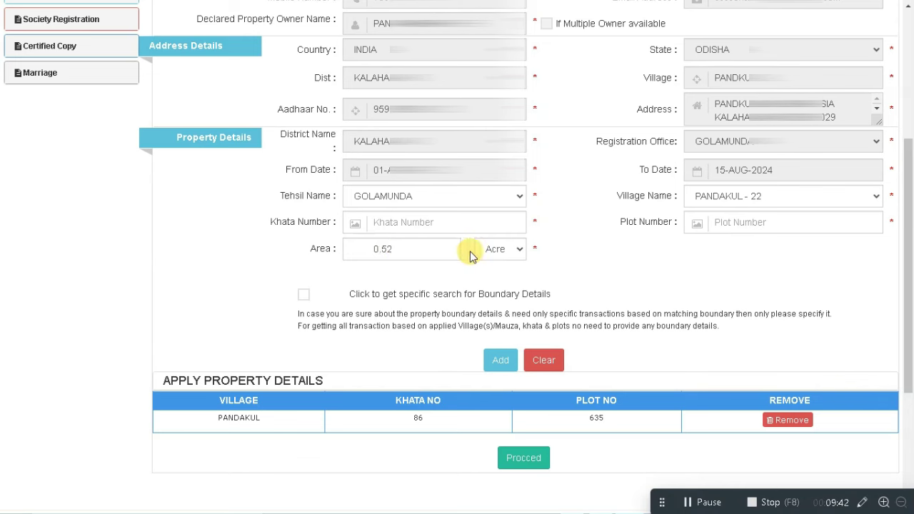
# - Proceed with the added property to the confirmation page and agree to the entered details
pyautogui.click(498, 251)
pyautogui.click(498, 252)
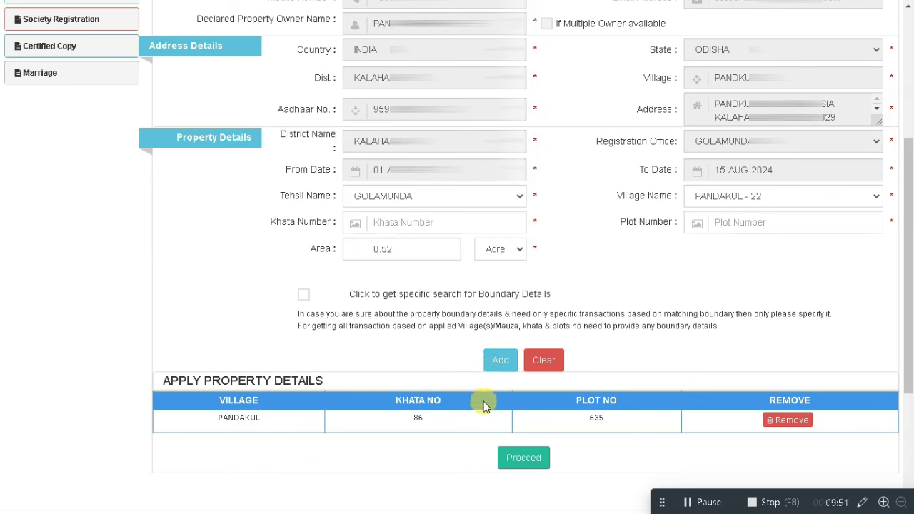
pyautogui.click(532, 464)
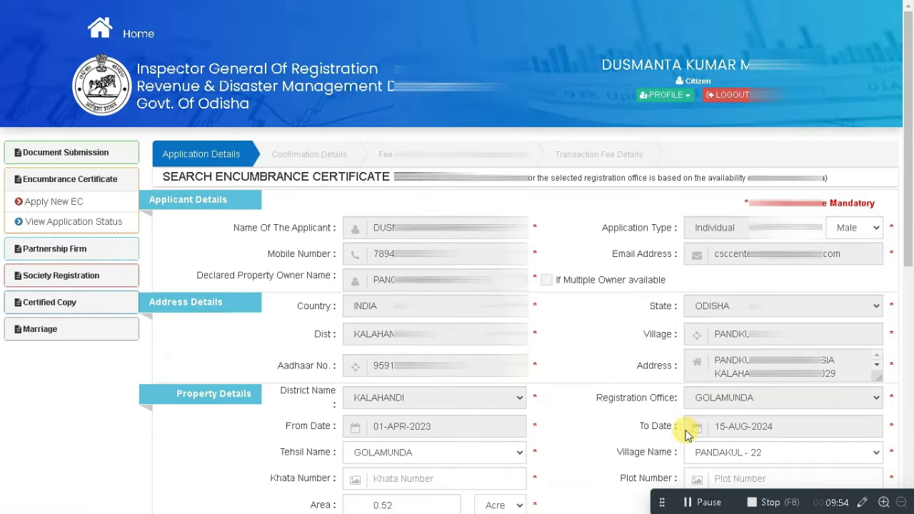
pyautogui.scroll(-5, 567, 359)
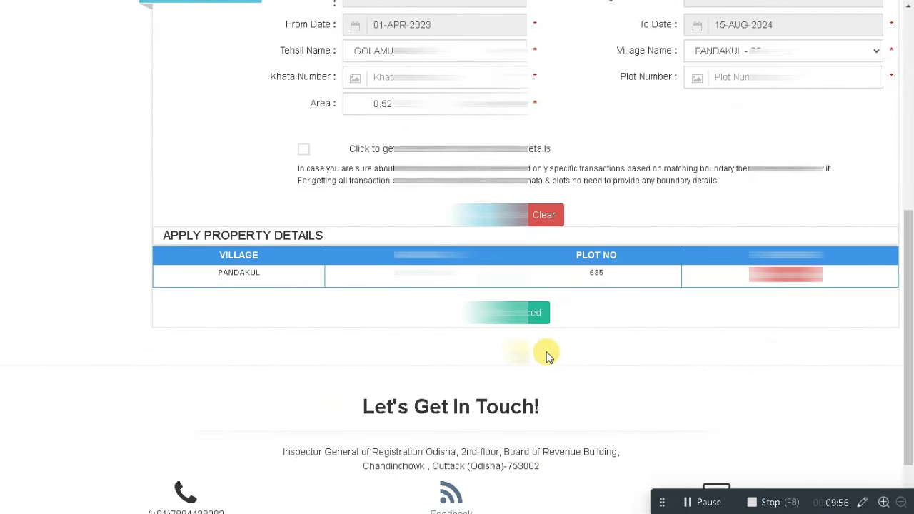
pyautogui.click(542, 314)
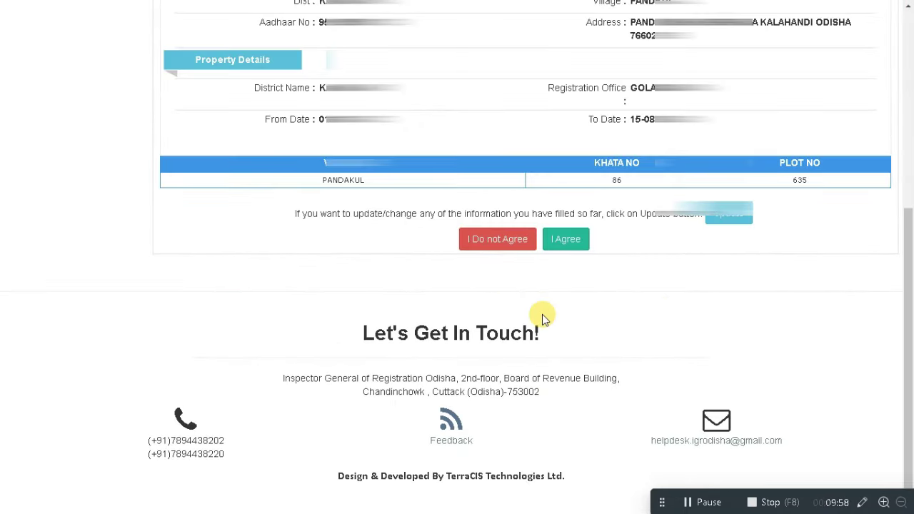
pyautogui.scroll(1, 628, 285)
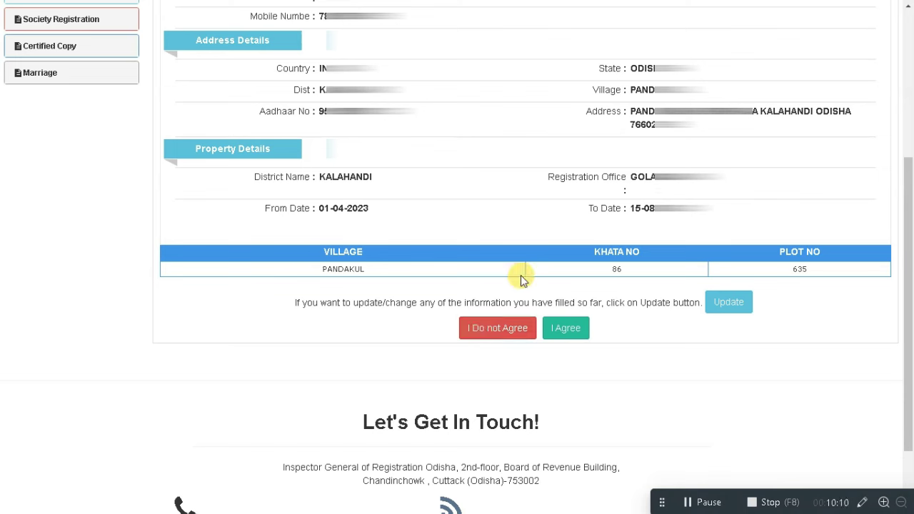
pyautogui.click(565, 329)
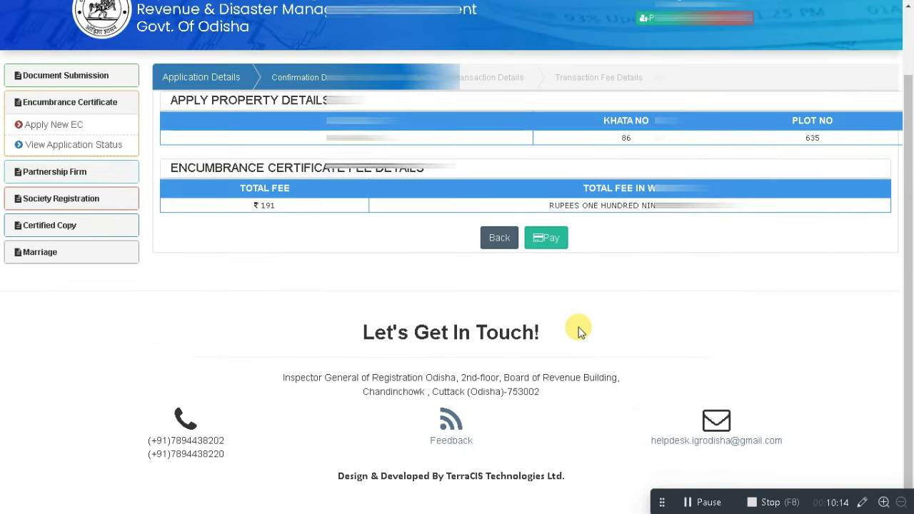
# - Check the total encumbrance certificate fee and start the payment, acknowledging the attention and disclaimer notice
pyautogui.click(246, 205)
pyautogui.moveTo(277, 209); pyautogui.dragTo(300, 211)
pyautogui.click(300, 211)
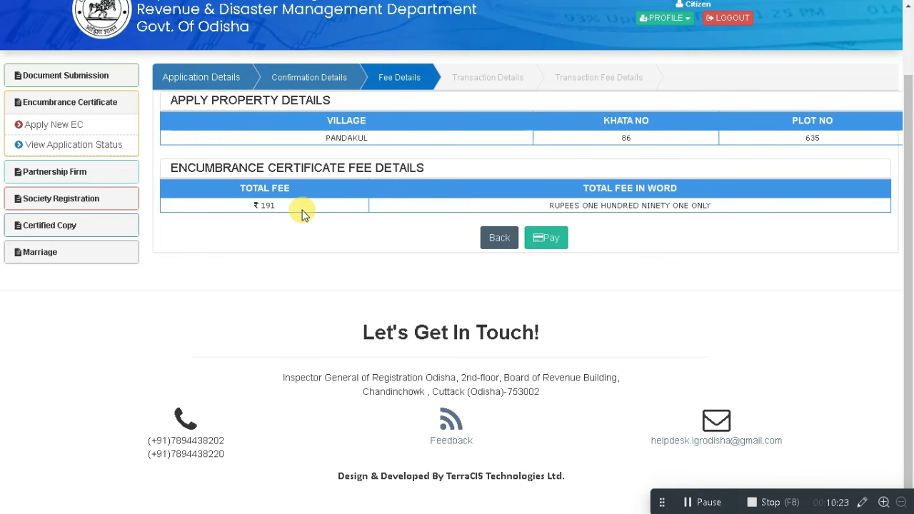
pyautogui.click(546, 238)
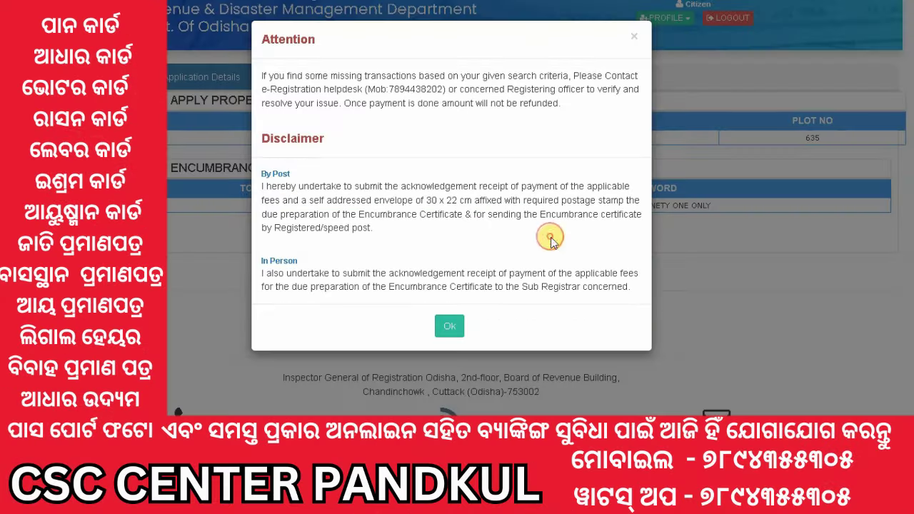
pyautogui.click(444, 325)
pyautogui.click(449, 326)
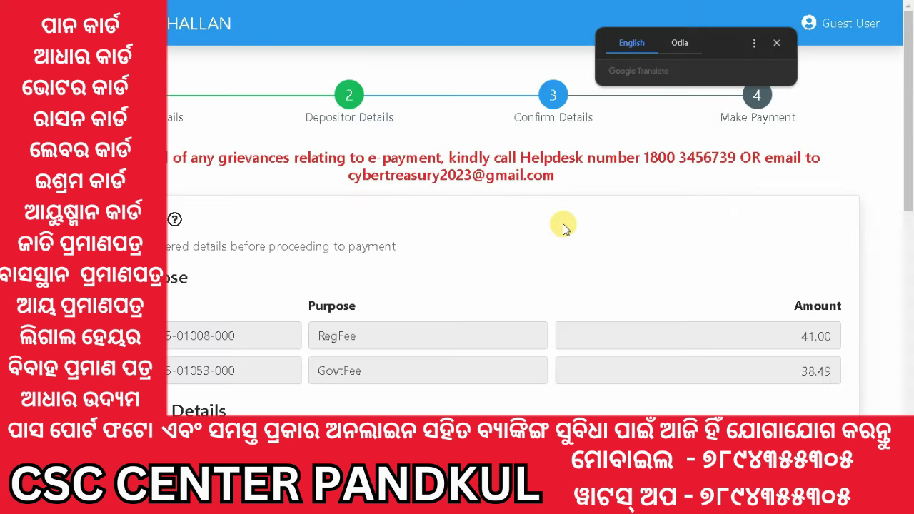
# - Confirm the eChallan details and choose UPI through the Indian Bank Billdesk Payment Gateway as the payment option
pyautogui.moveTo(908, 104); pyautogui.dragTo(909, 400)
pyautogui.click(76, 328)
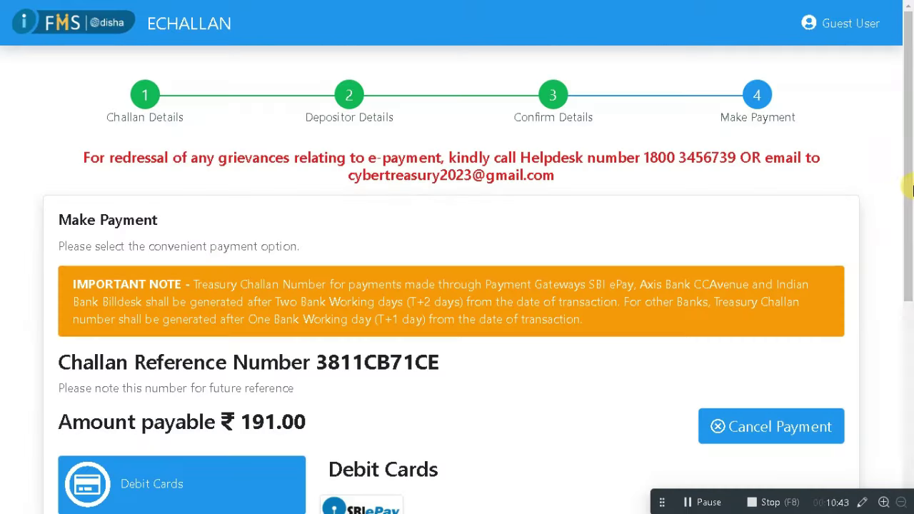
pyautogui.moveTo(906, 148); pyautogui.dragTo(911, 300)
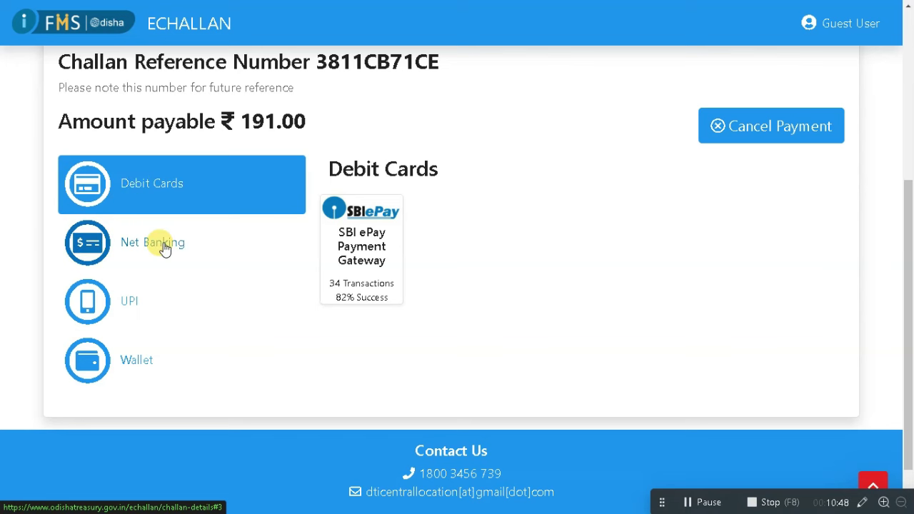
pyautogui.click(142, 300)
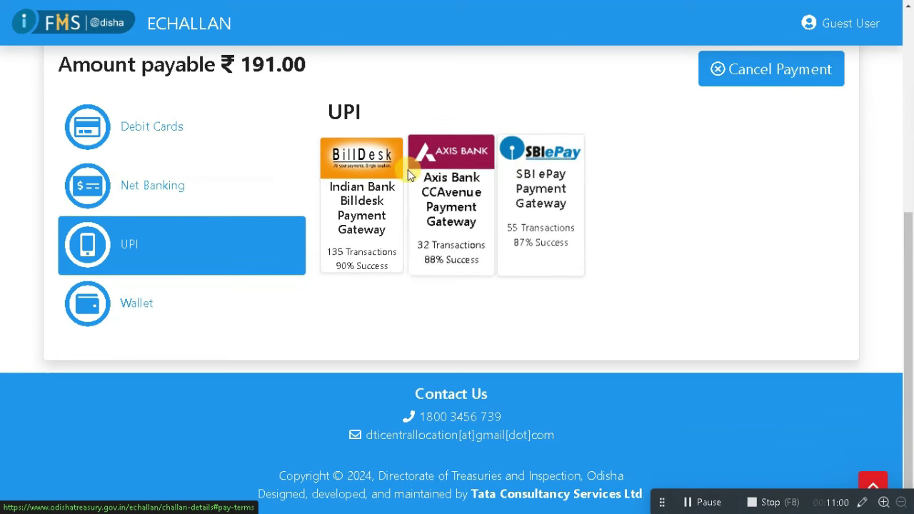
pyautogui.click(367, 182)
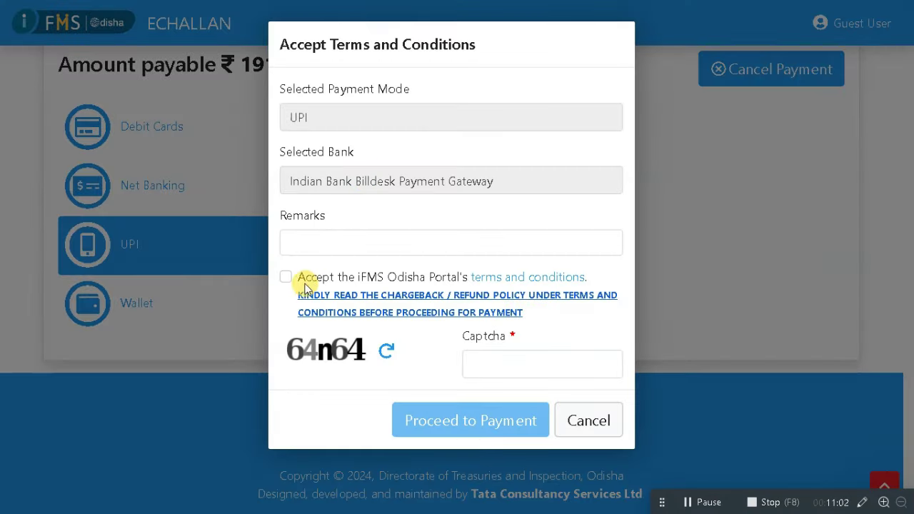
# - Enter the captcha code and accept the iFMS Odisha Portal's terms and conditions for the payment
pyautogui.click(494, 355)
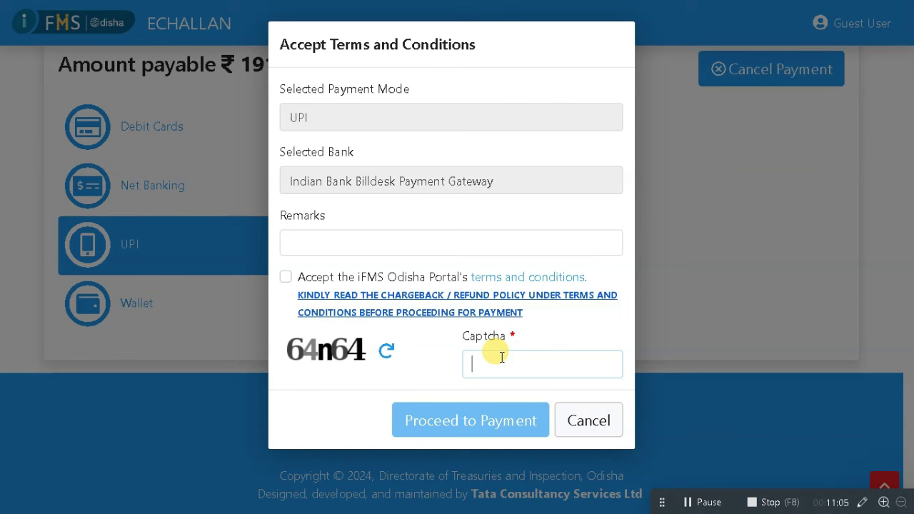
pyautogui.write('64n64')
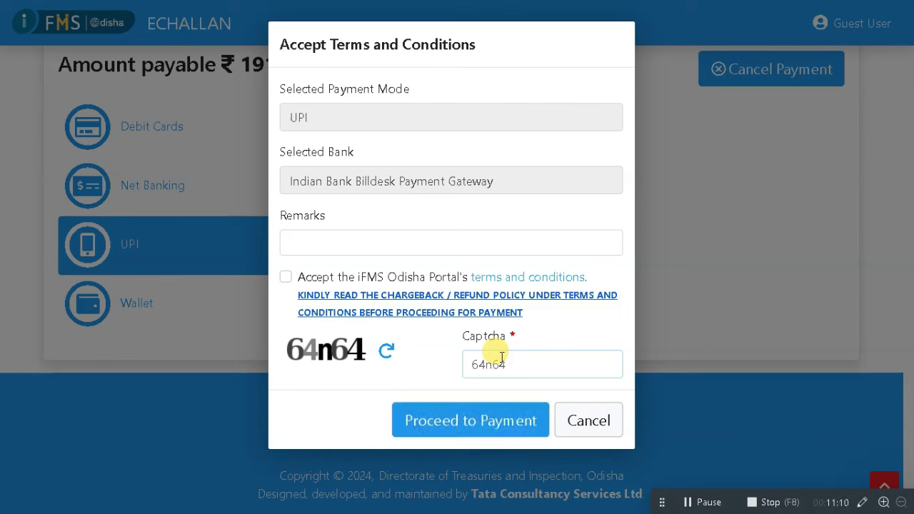
pyautogui.click(470, 437)
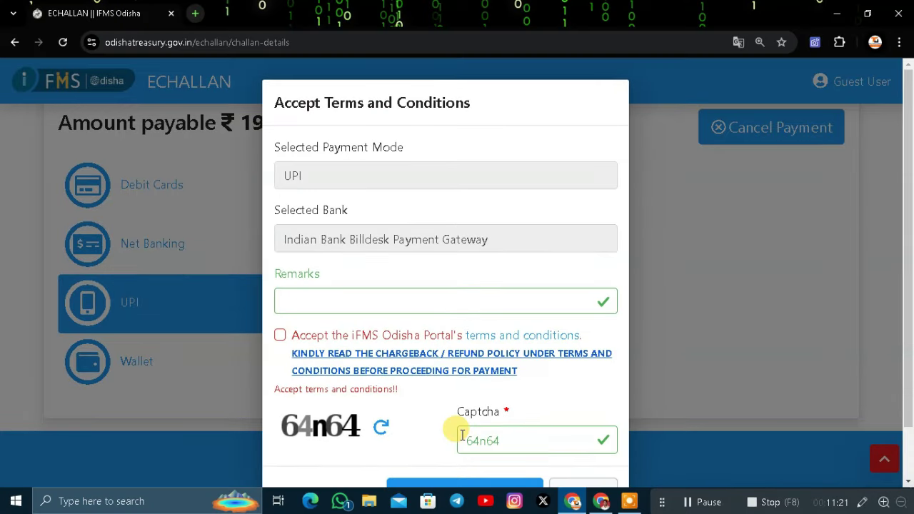
pyautogui.scroll(-1, 528, 336)
pyautogui.click(404, 294)
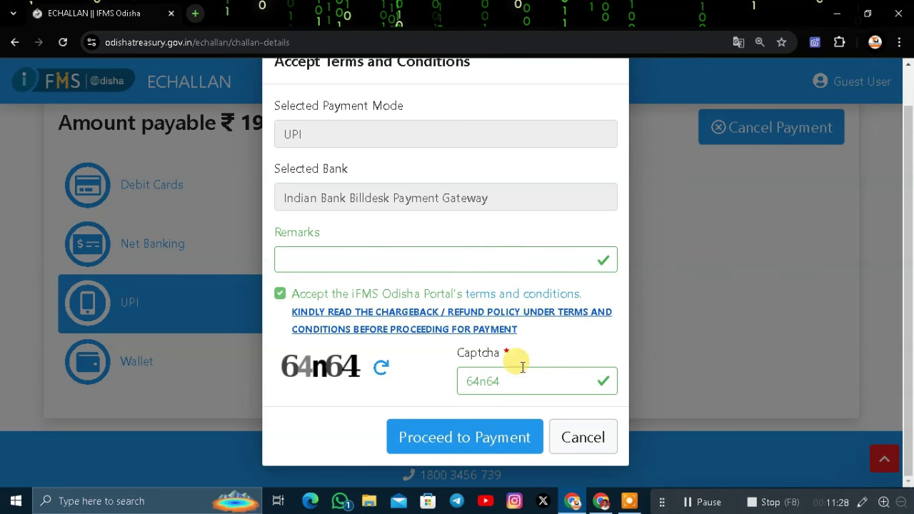
# - Proceed to payment and accept the redirection to the Indian Bank Billdesk Payment Gateway website
pyautogui.click(453, 438)
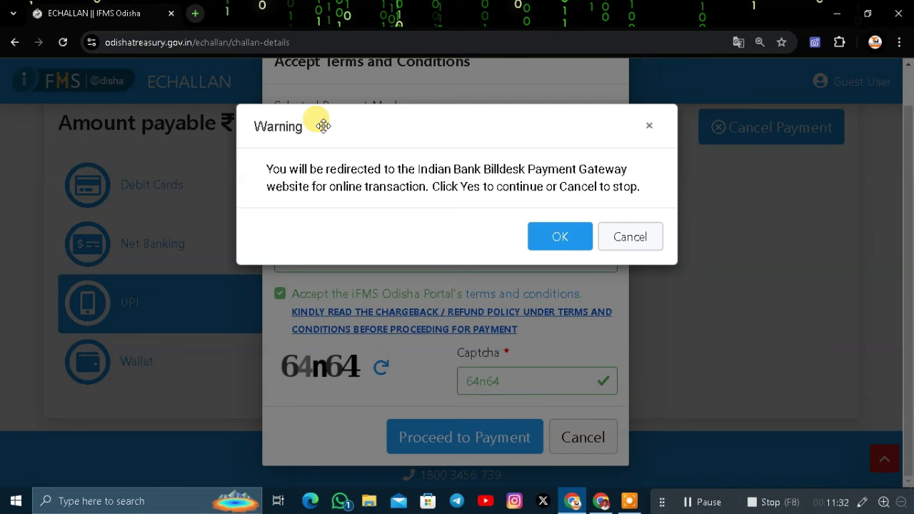
pyautogui.click(561, 236)
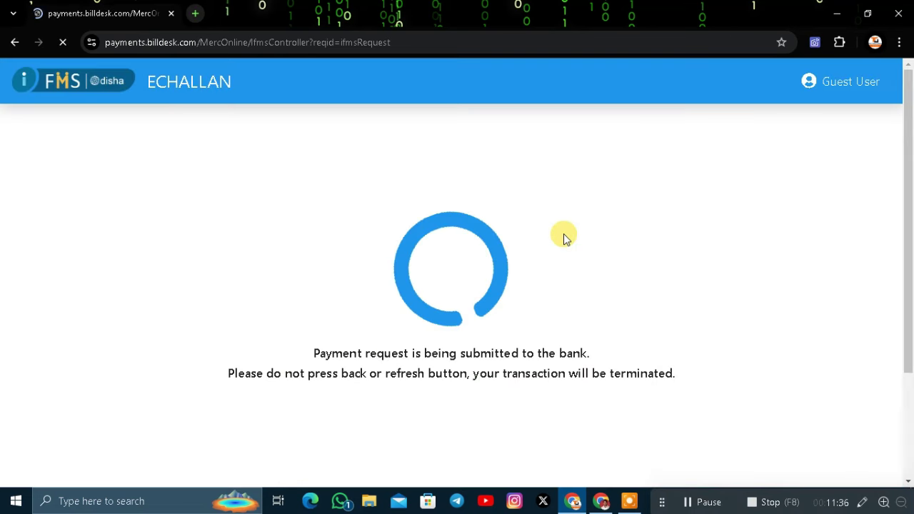
pyautogui.press('F11')
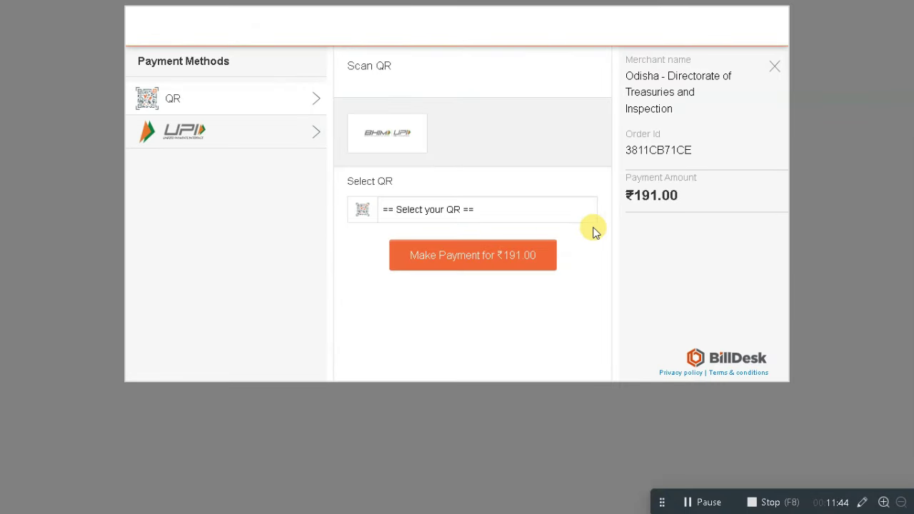
# - Choose UPI as the payment method, enter the payer's PhonePe UPI ID, and submit the ₹191.00 payment
pyautogui.click(204, 136)
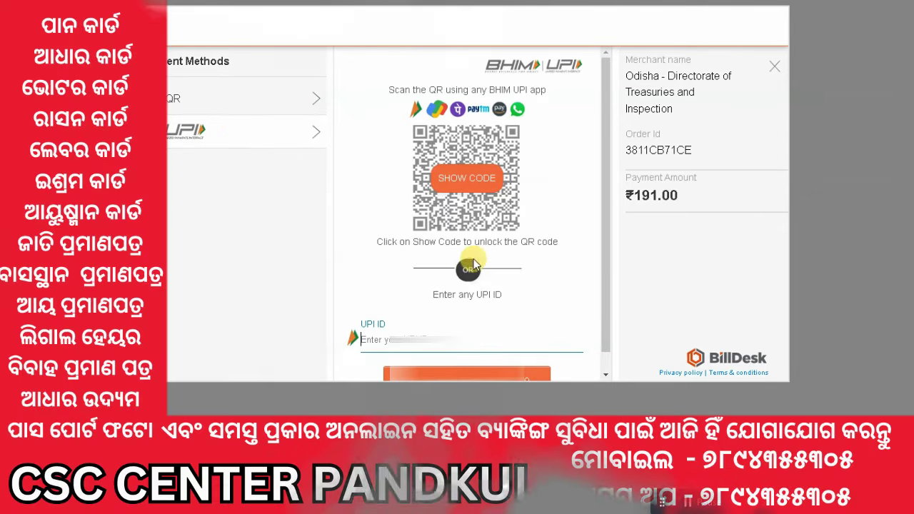
pyautogui.click(418, 336)
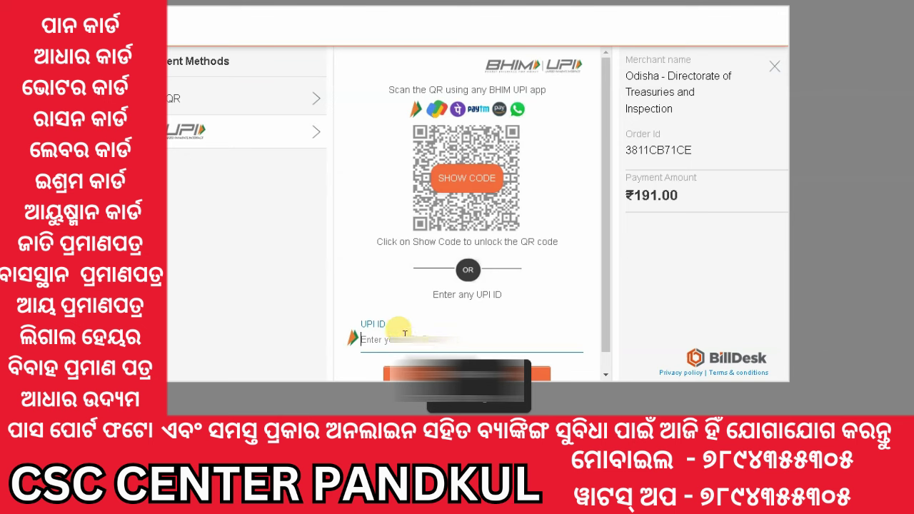
pyautogui.click(475, 386)
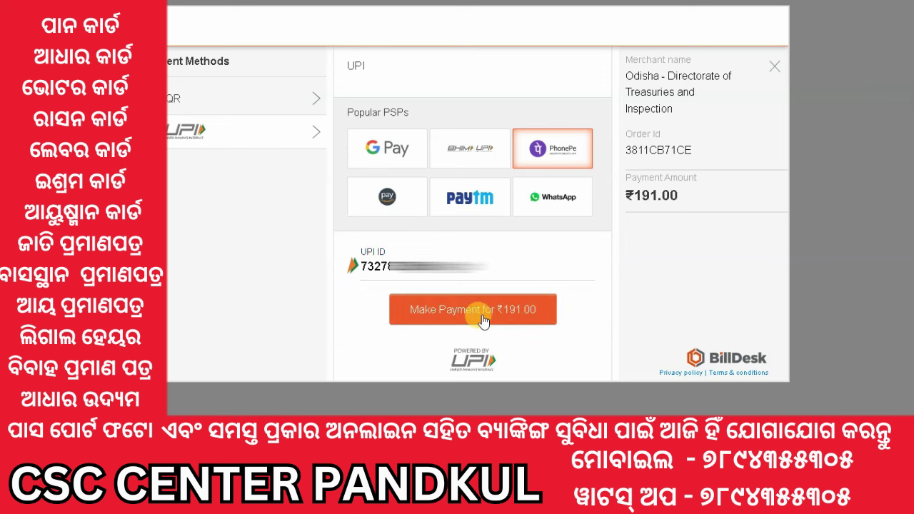
pyautogui.click(486, 310)
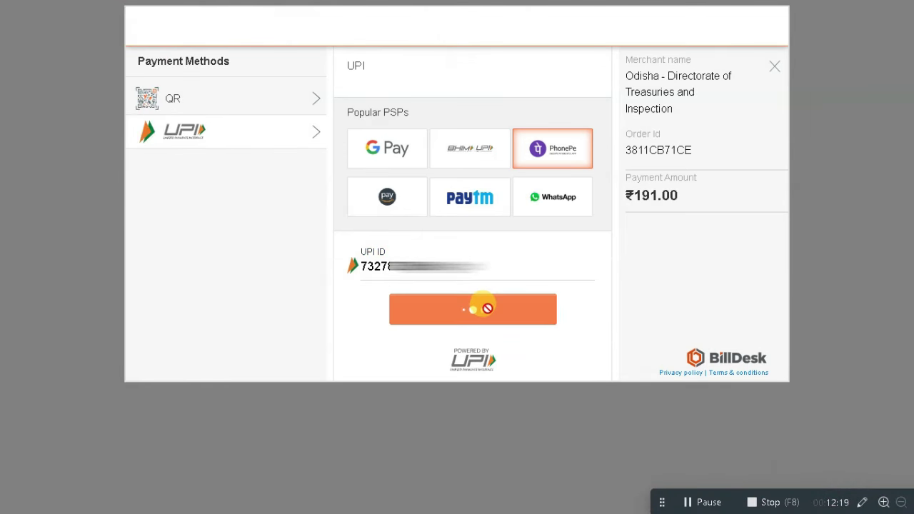